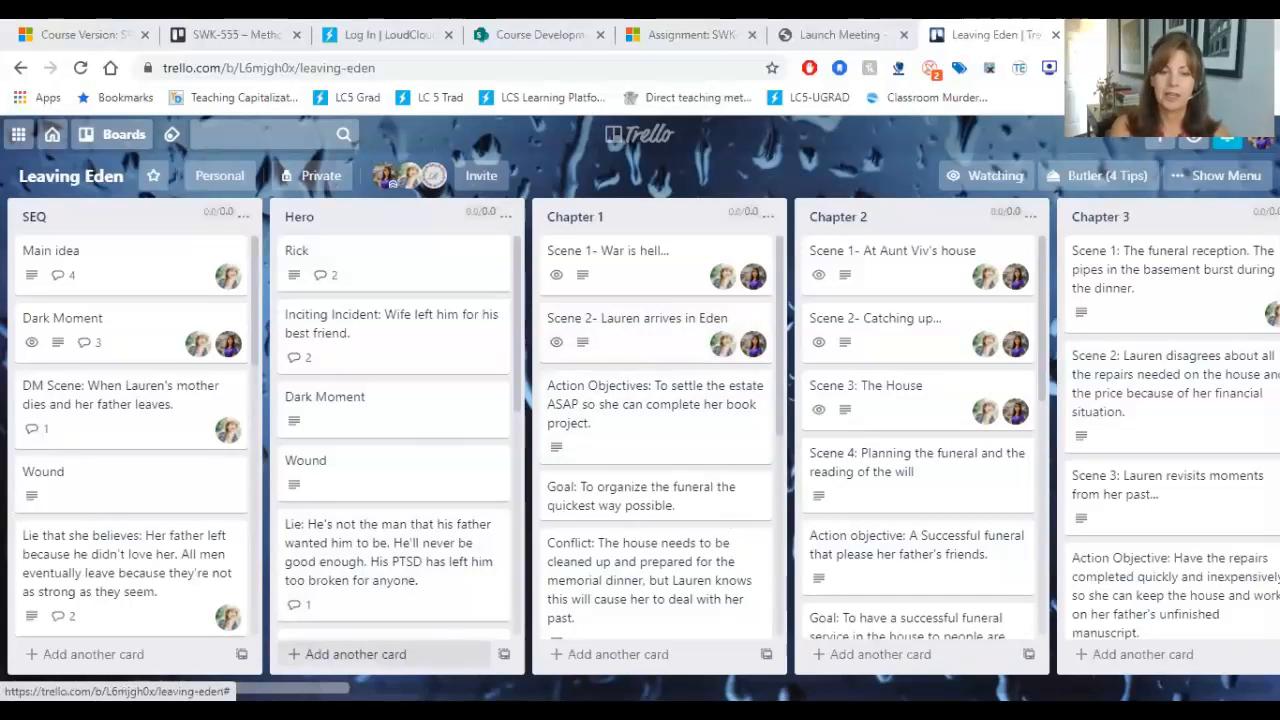
Step: Review the story-planning cards in the SEQ and Hero lists, from the main idea through to the climax
mouse_move(200, 688)
mouse_down()
mouse_move(817, 688)
mouse_move(200, 688)
mouse_up()
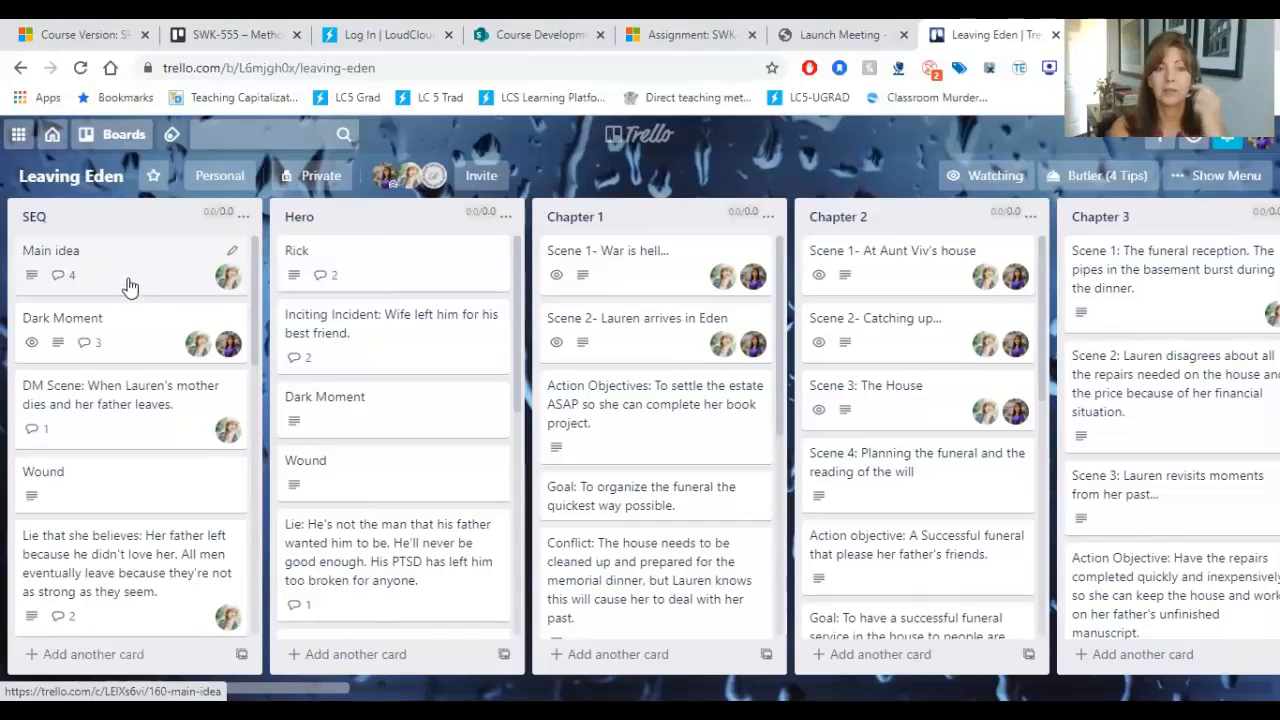
drag(258, 272, 261, 331)
scroll(261, 341, down, 1)
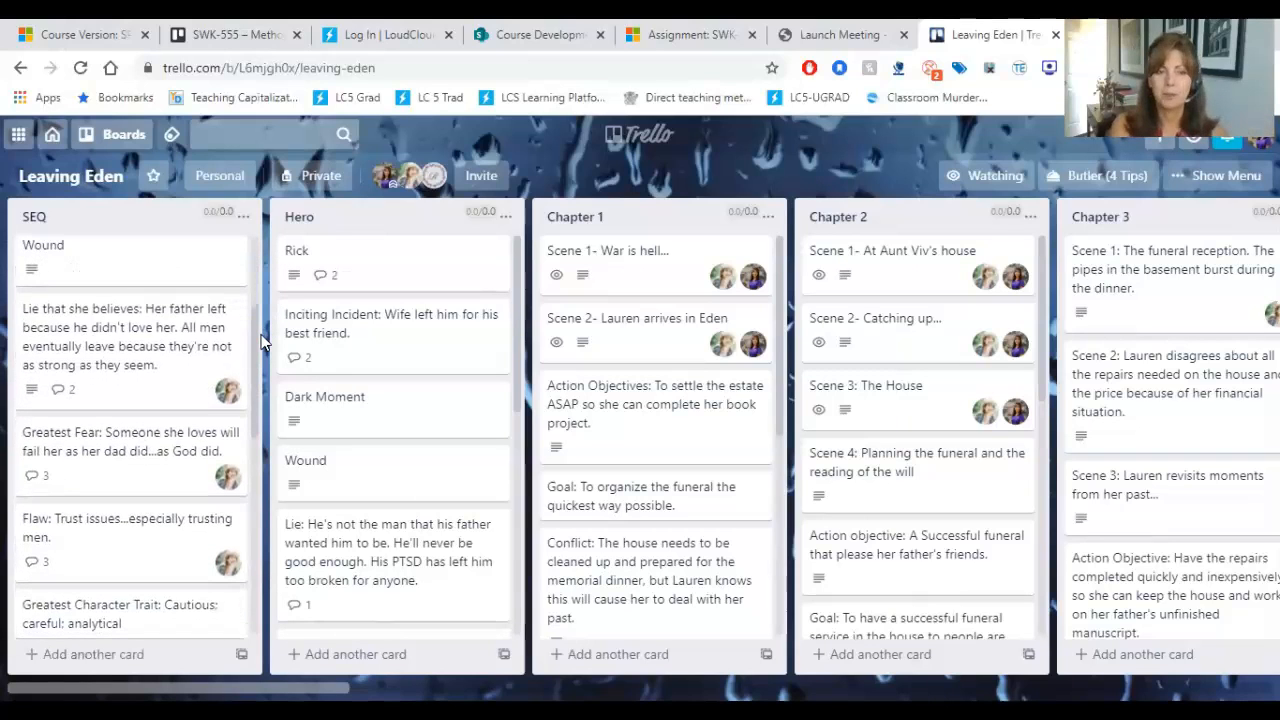
scroll(261, 343, down, 5)
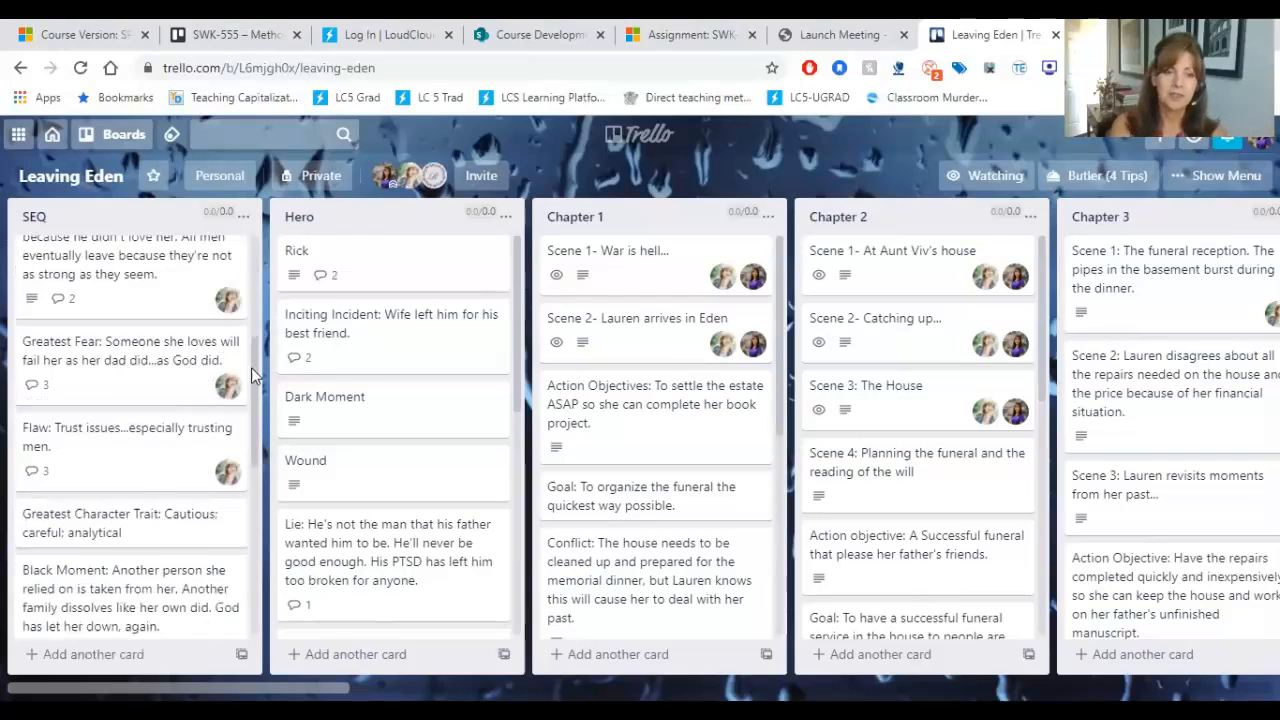
scroll(242, 489, down, 1)
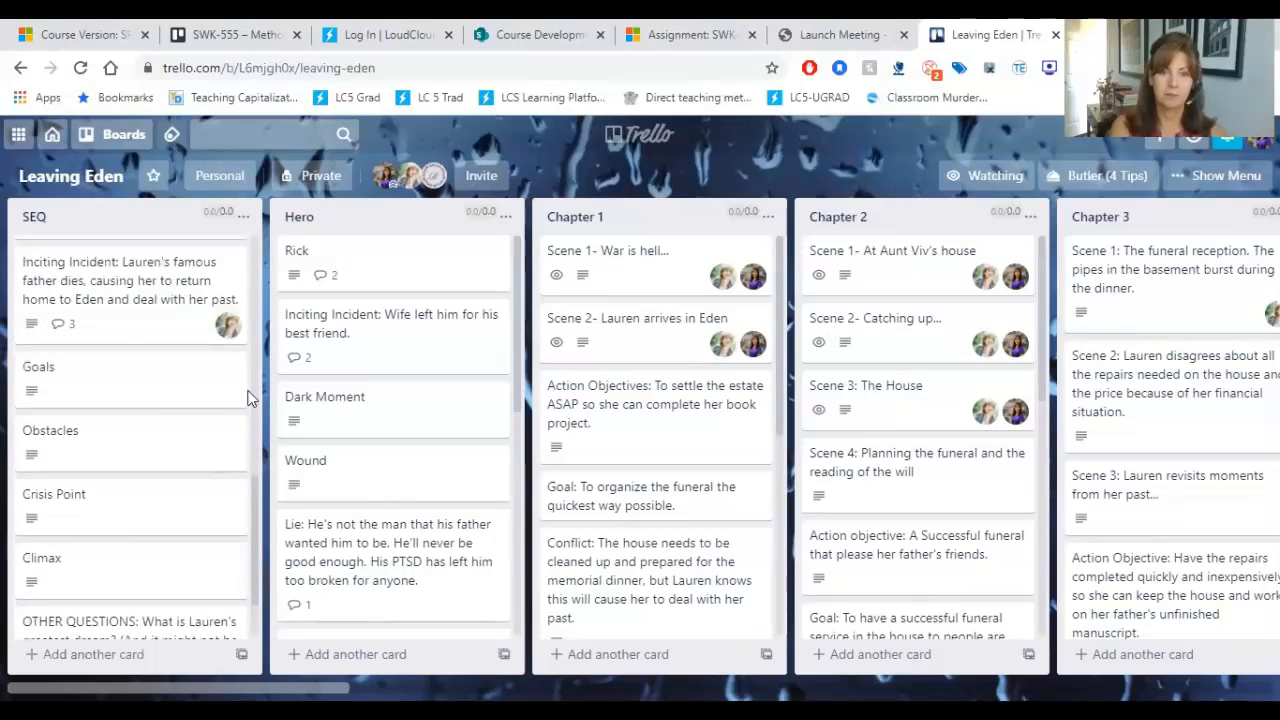
drag(253, 398, 265, 220)
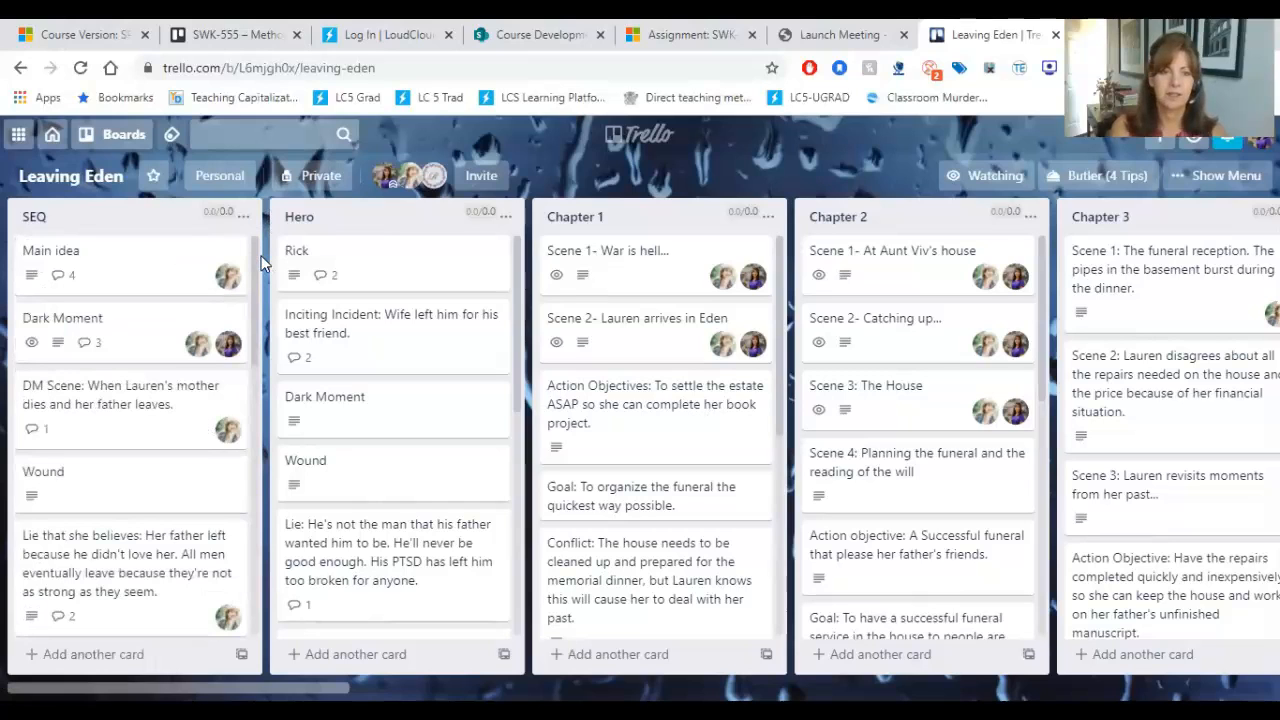
drag(257, 251, 289, 251)
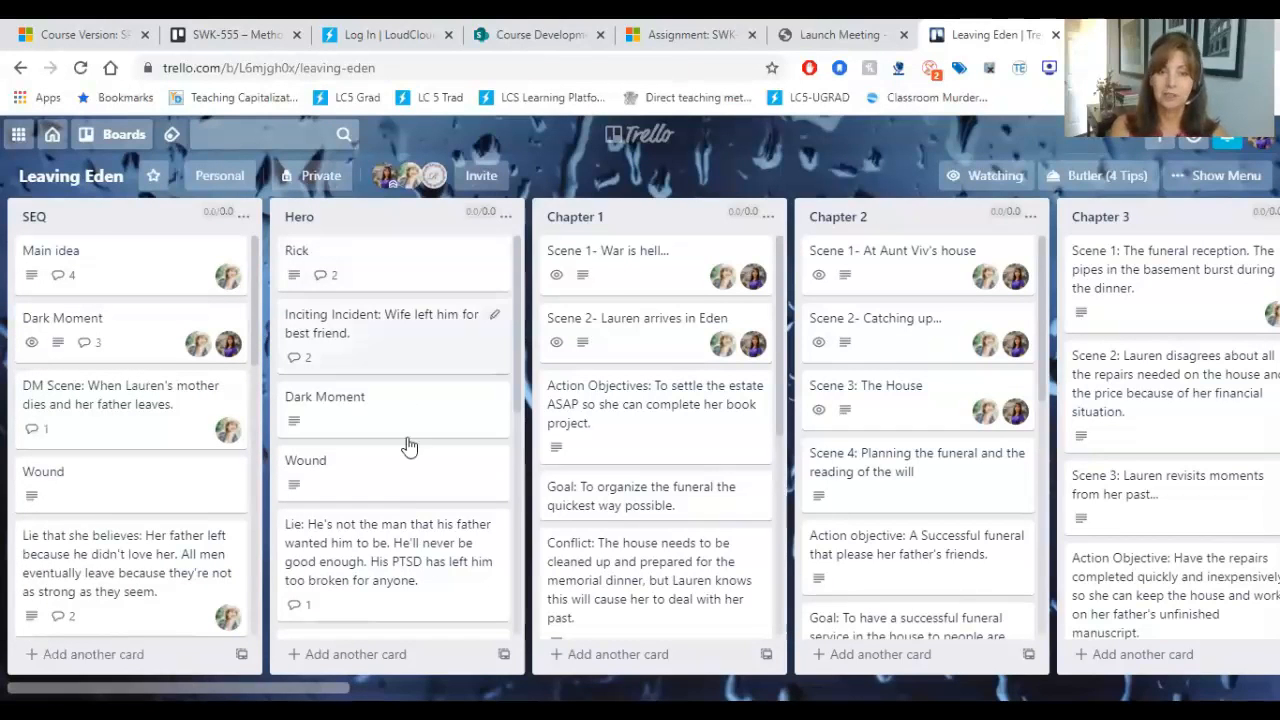
drag(519, 284, 512, 248)
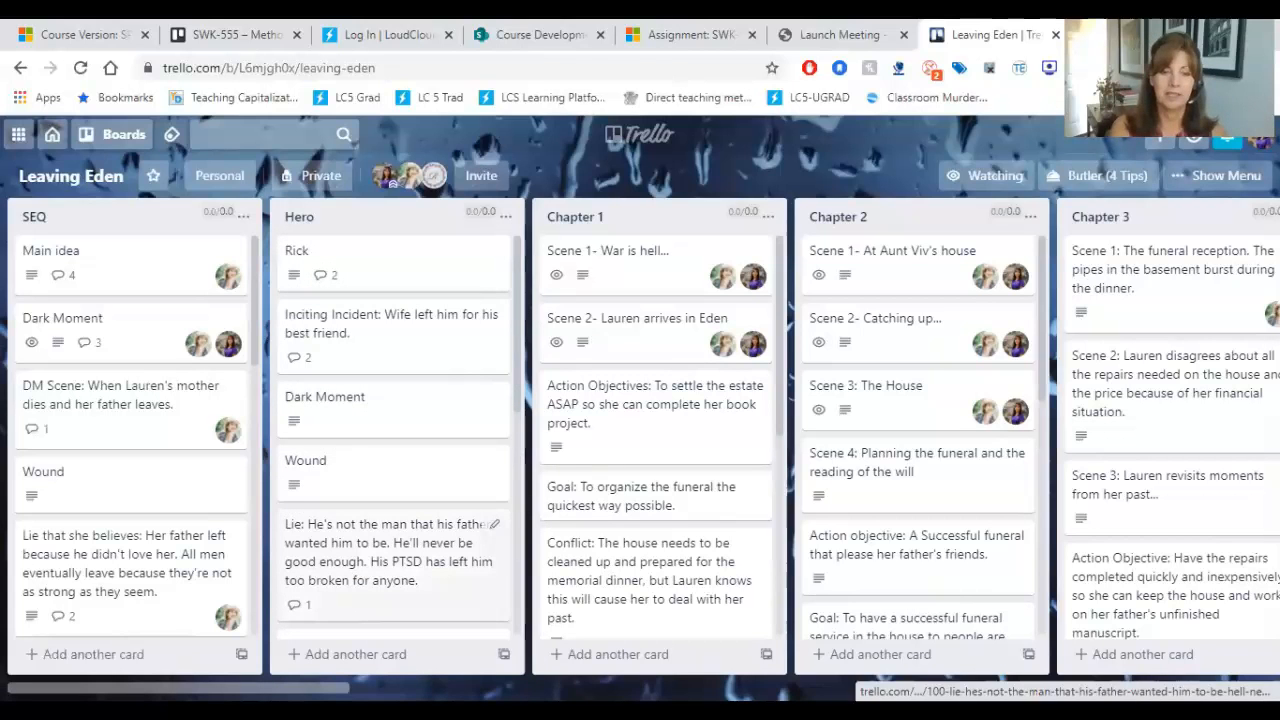
Step: Examine the Chapter 1 list's scene, goal, conflict, disaster, reaction, dilemma and decision cards
scroll(640, 435, right, 5)
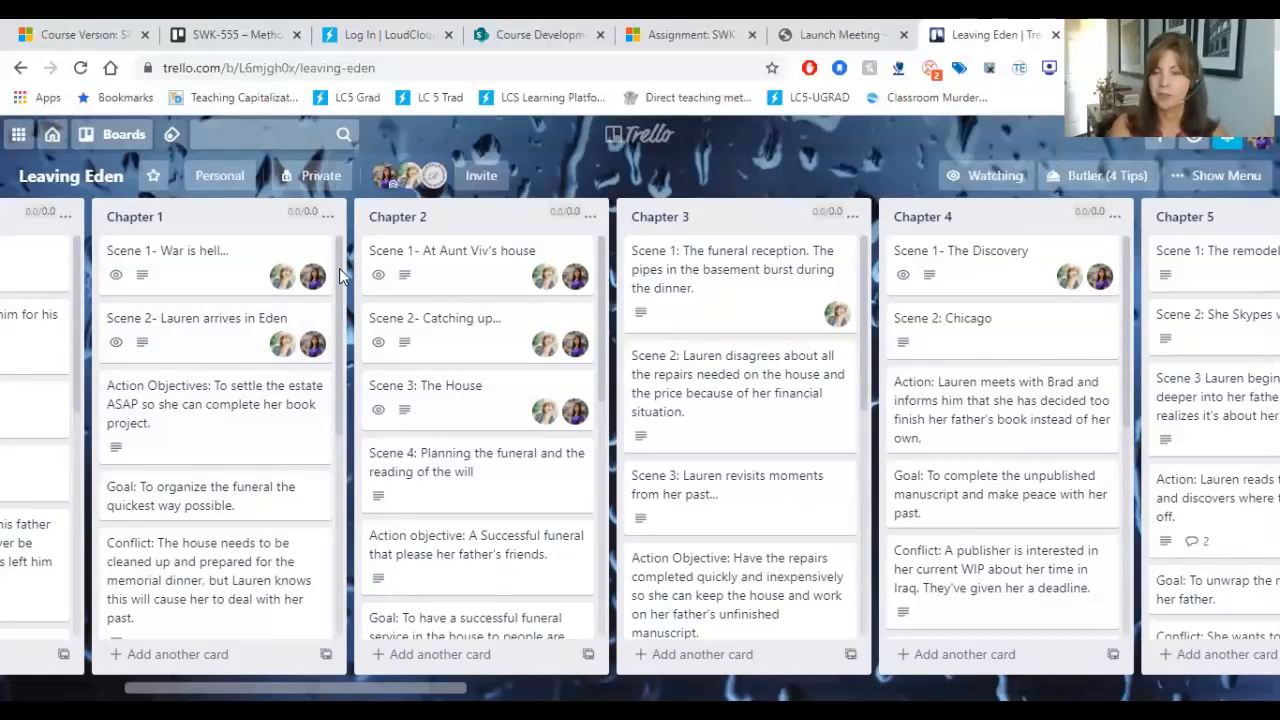
drag(340, 277, 343, 329)
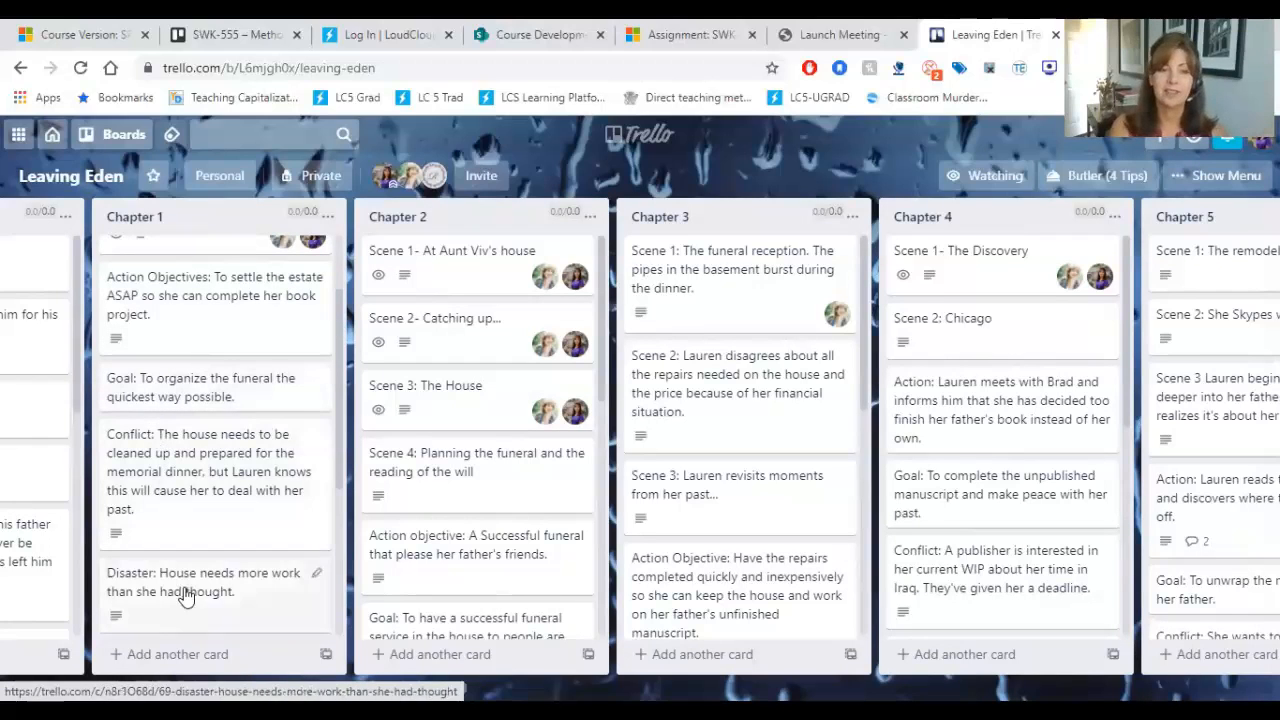
drag(341, 362, 338, 415)
scroll(338, 415, down, 2)
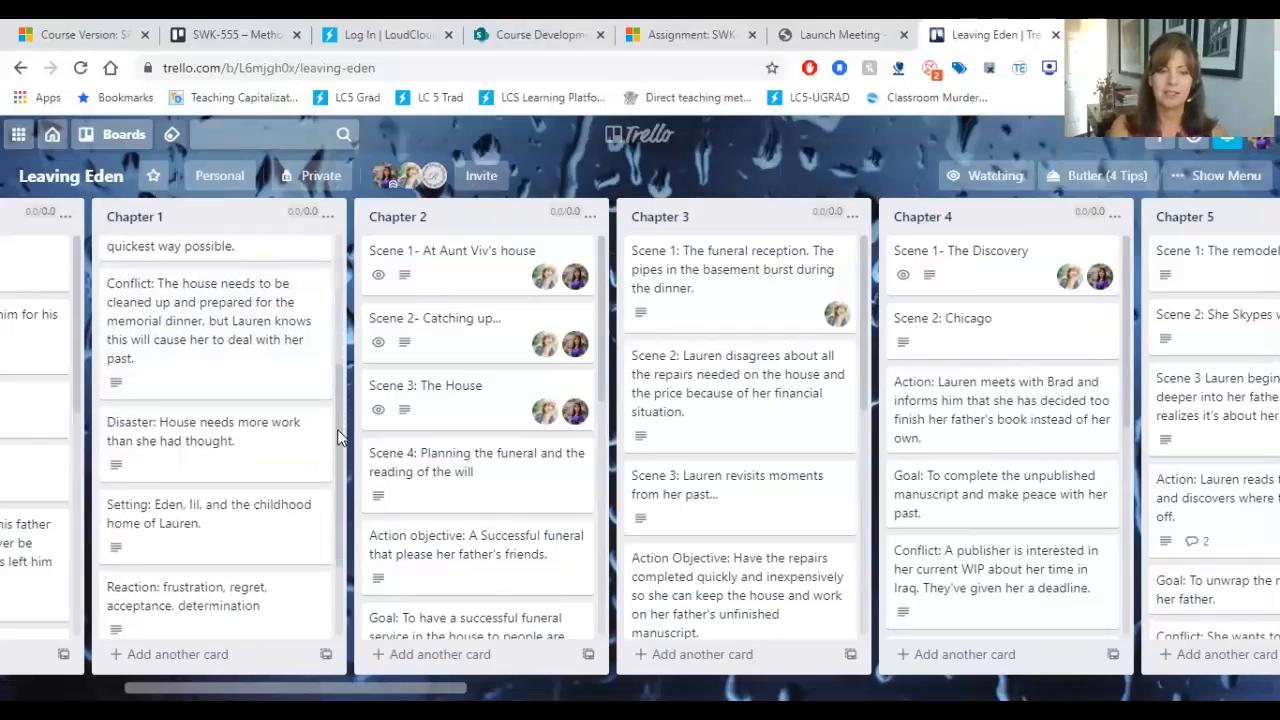
scroll(337, 451, down, 1)
scroll(332, 490, down, 1)
scroll(332, 493, down, 1)
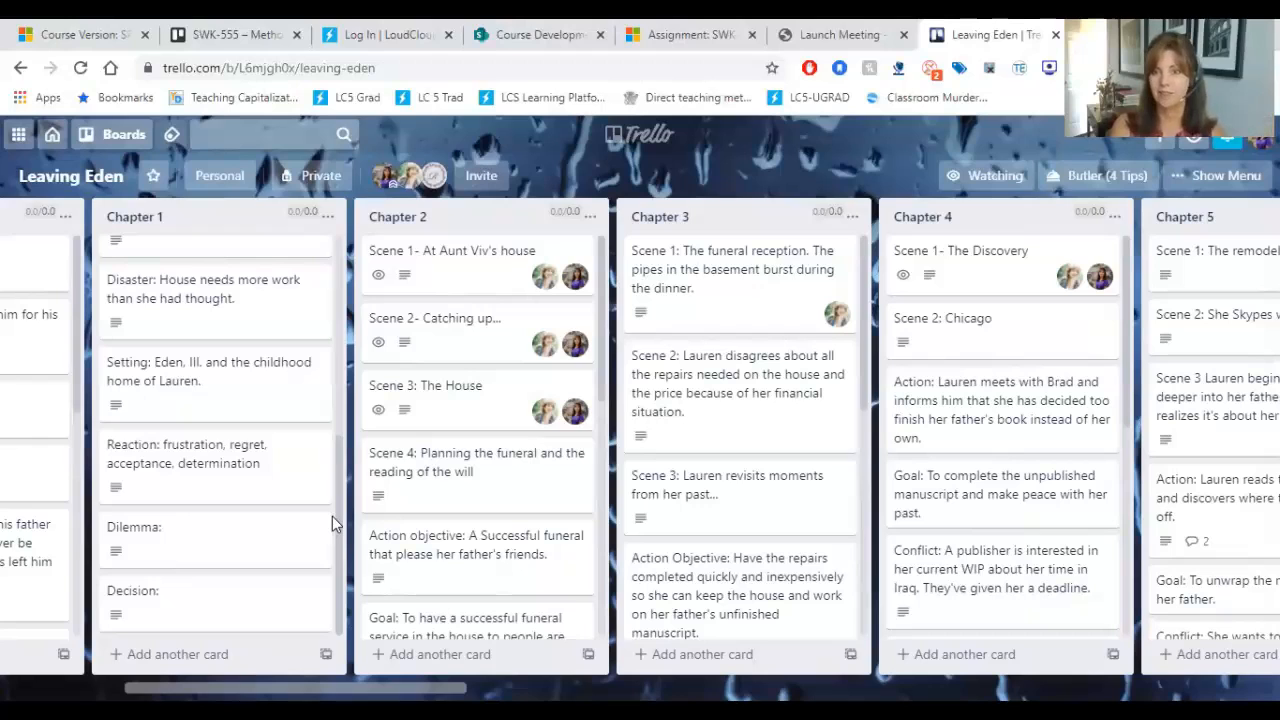
drag(336, 508, 337, 268)
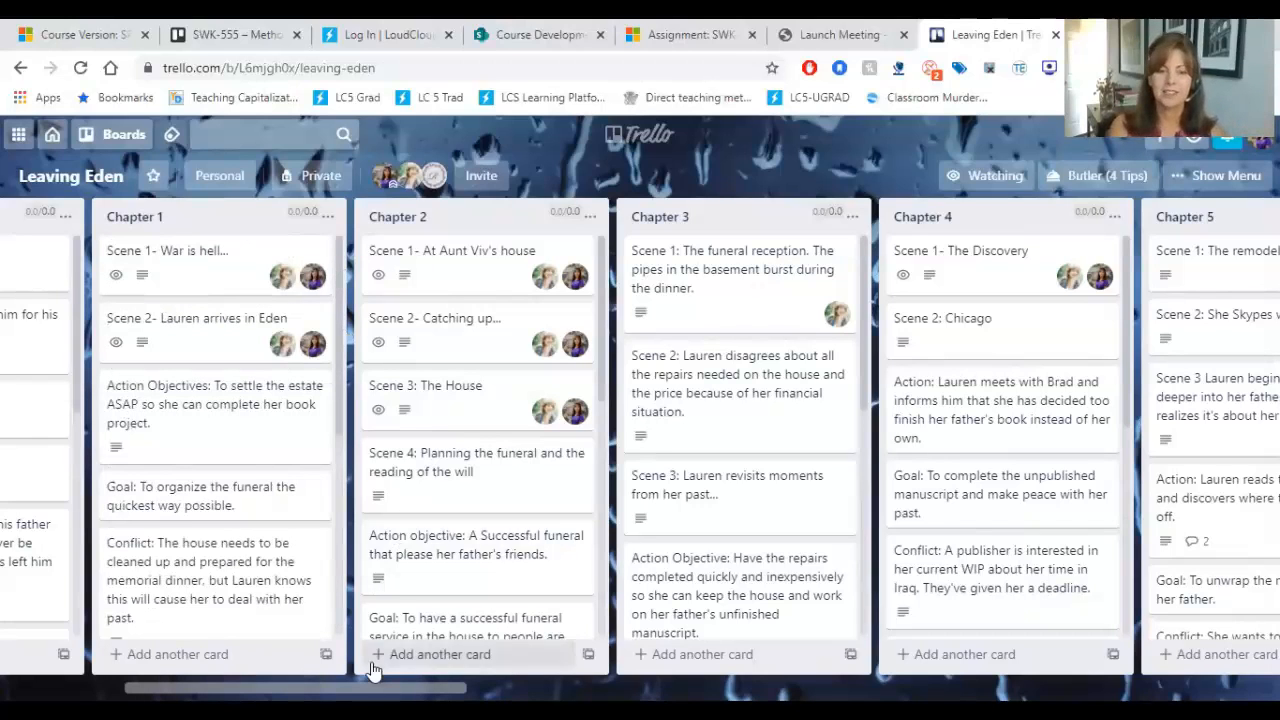
mouse_move(373, 688)
mouse_down()
mouse_move(952, 688)
mouse_move(542, 684)
mouse_move(311, 654)
mouse_move(378, 664)
mouse_up()
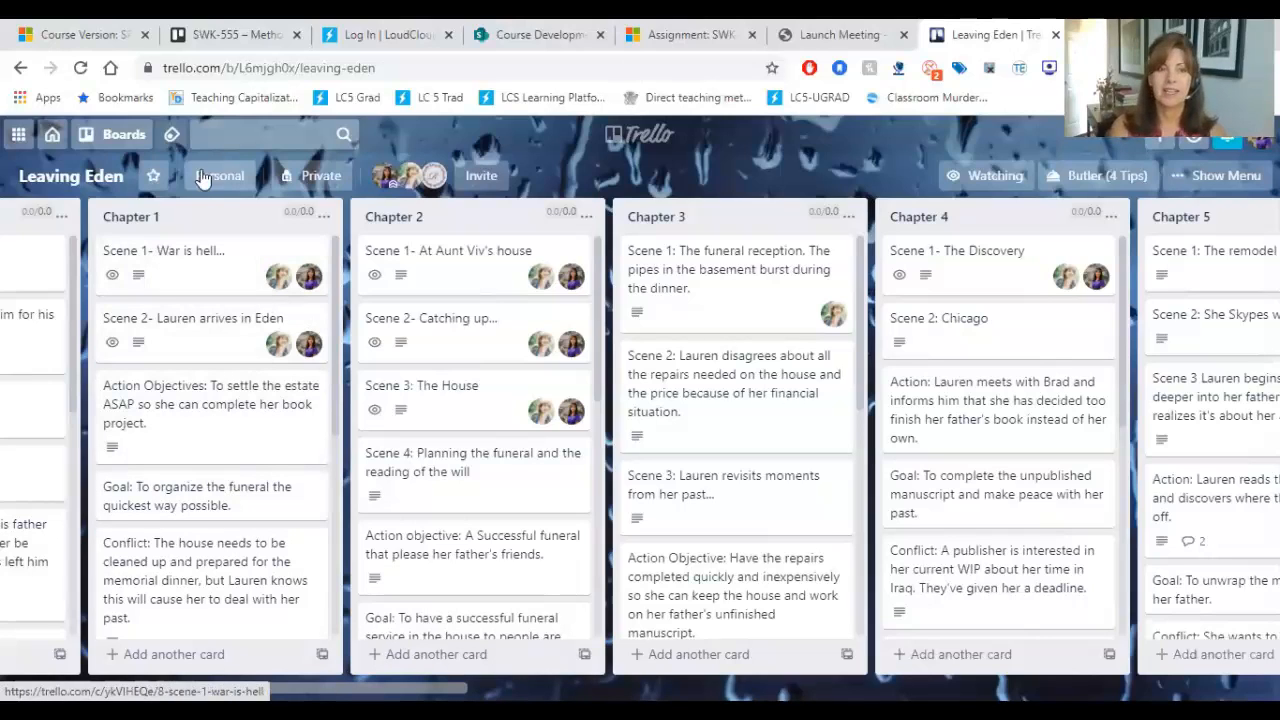
Step: Create an invitation link for the Leaving Eden board and close the invitation dialog
click(485, 178)
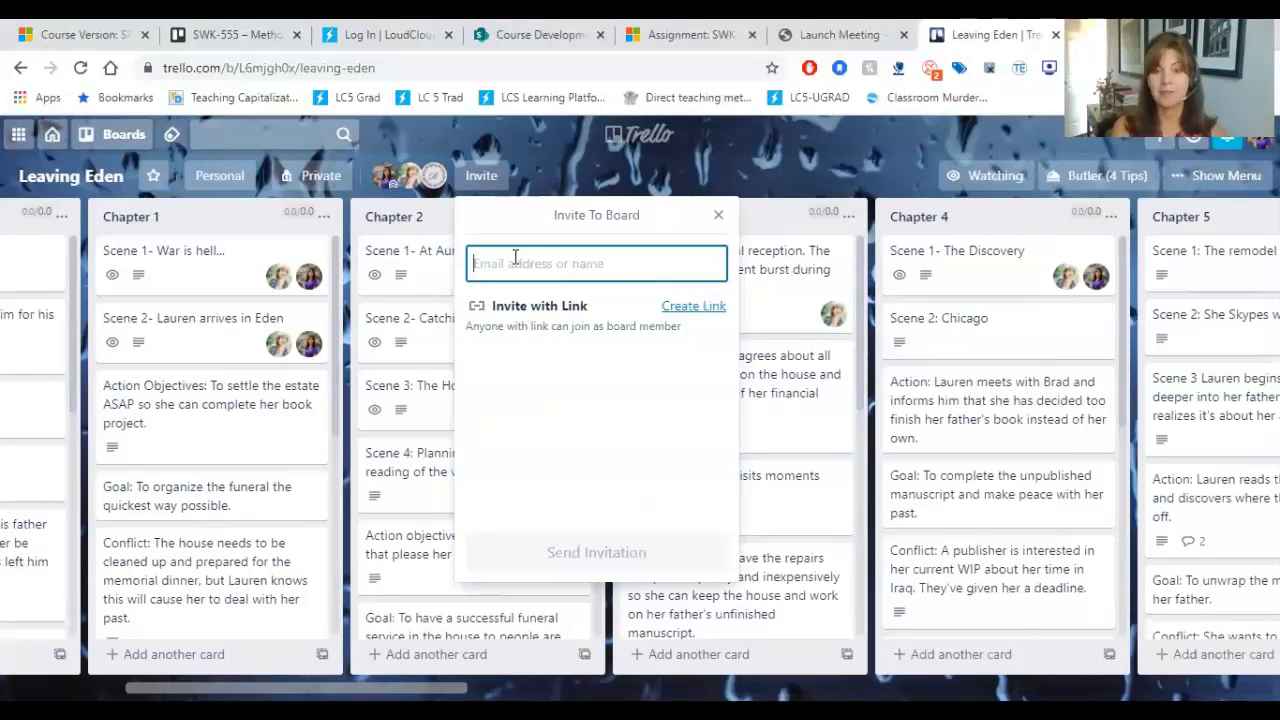
click(700, 308)
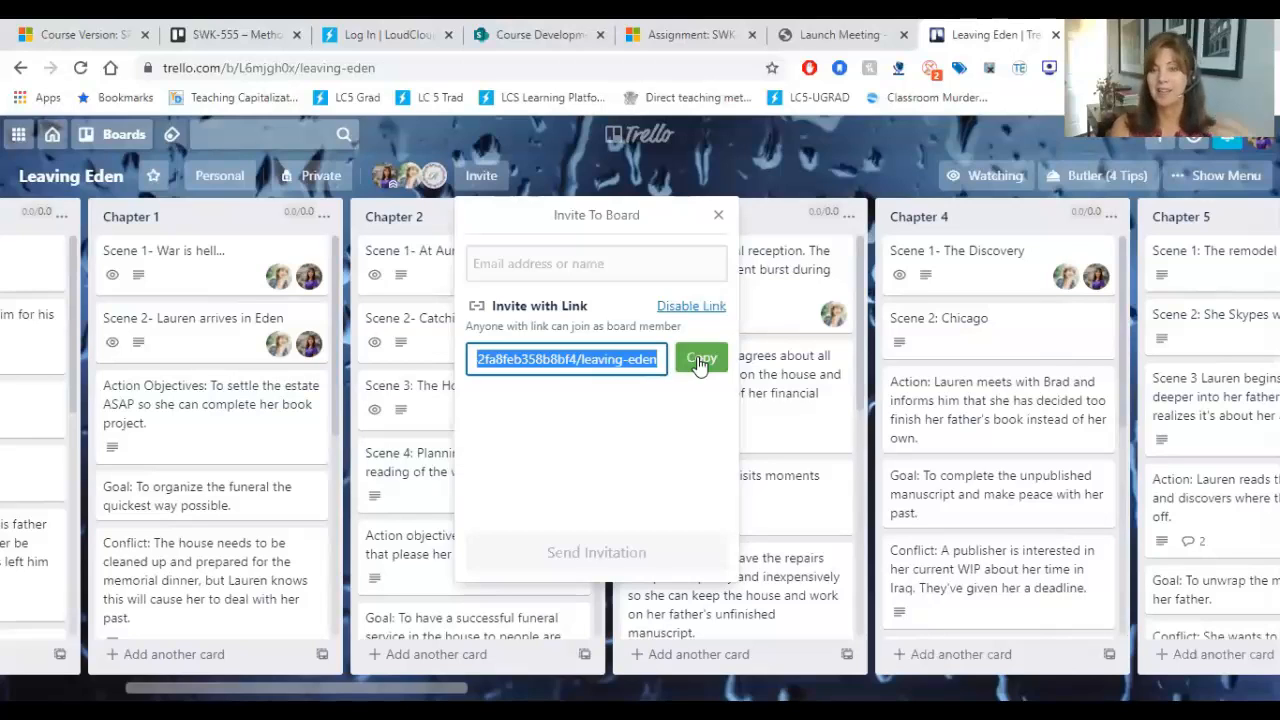
click(719, 216)
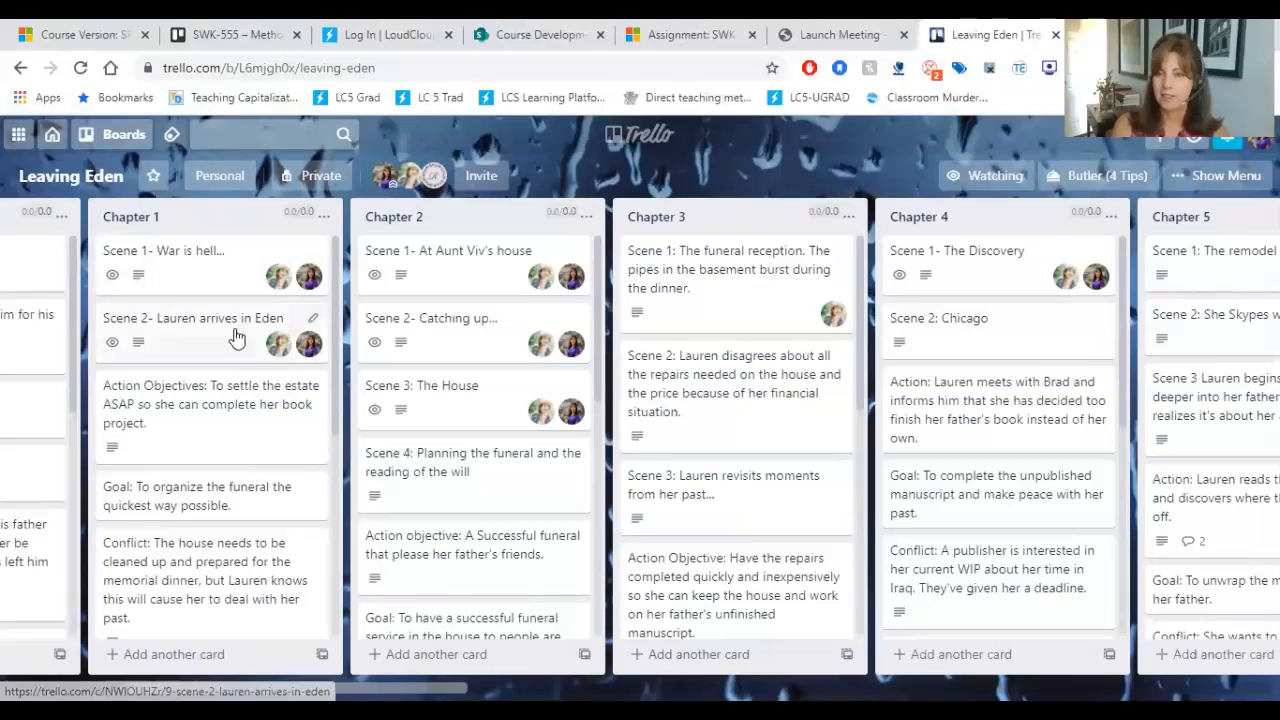
Step: Add a new list titled "Chapter 16" after the Chapter 15 list at the end of the board
drag(425, 688, 1230, 688)
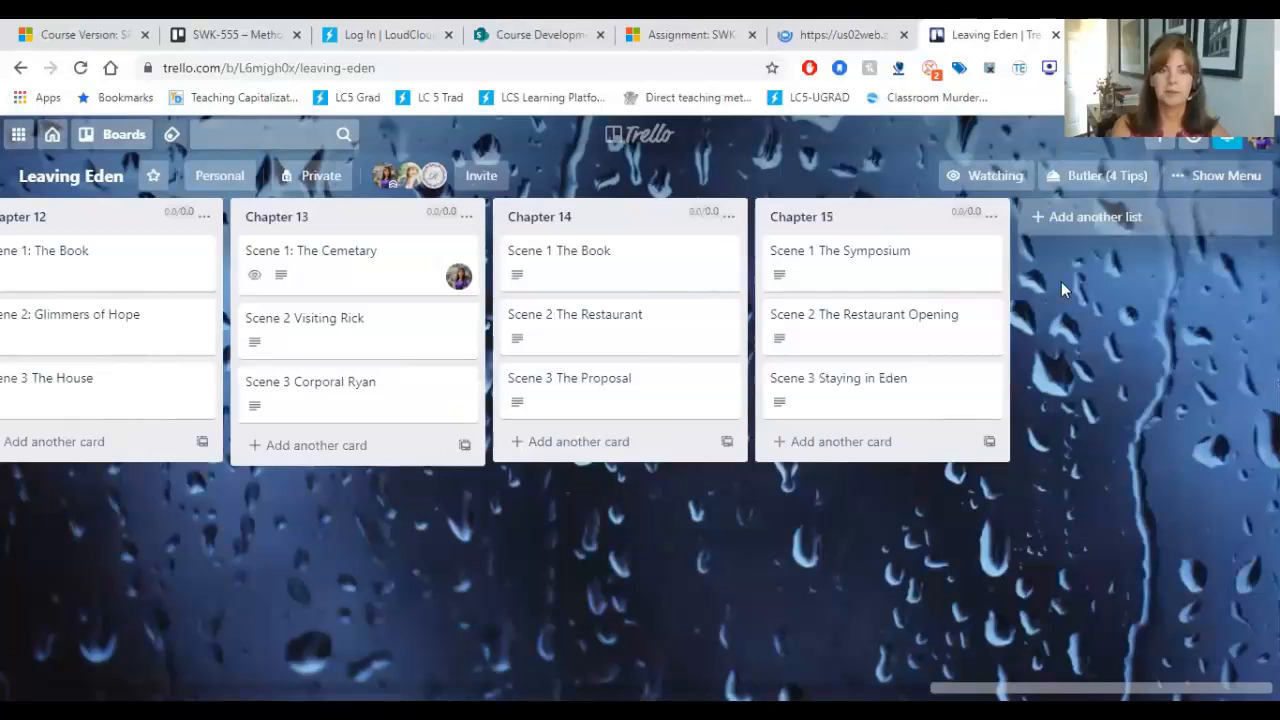
click(1101, 221)
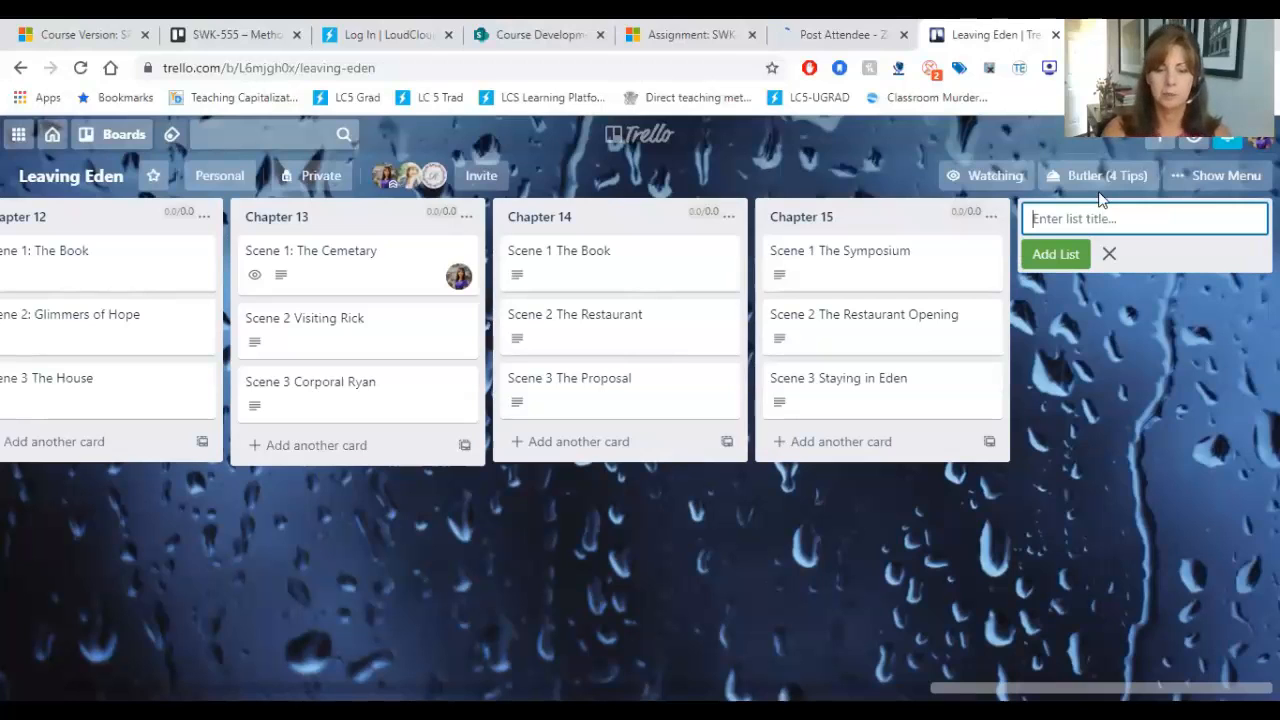
text(Chapter 16)
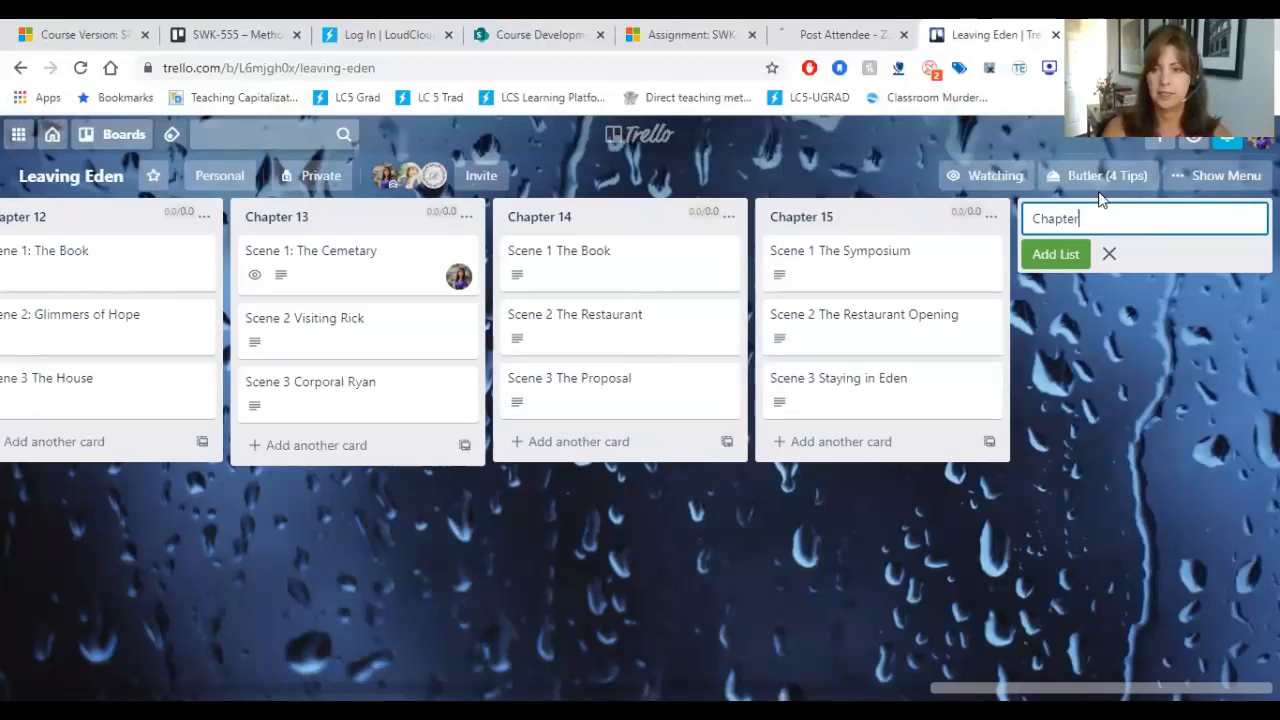
click(1066, 262)
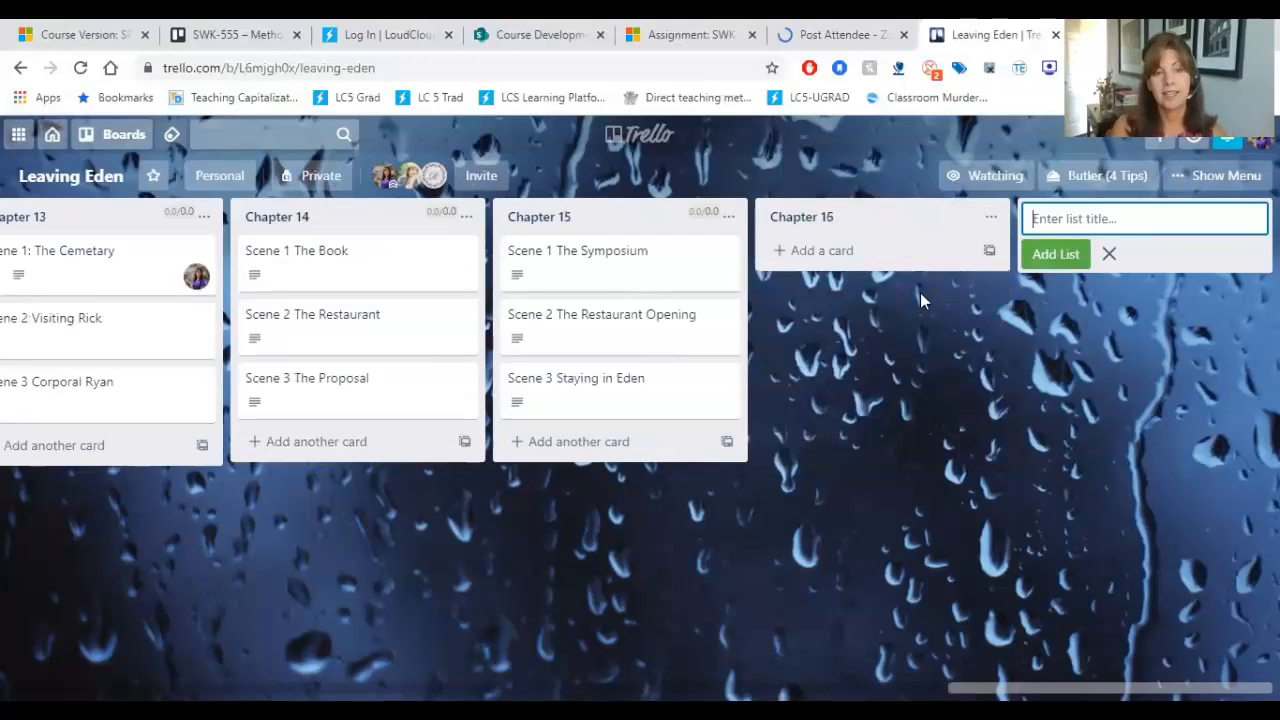
Step: Add a card titled "Scene 1:" to the Chapter 16 list
click(836, 254)
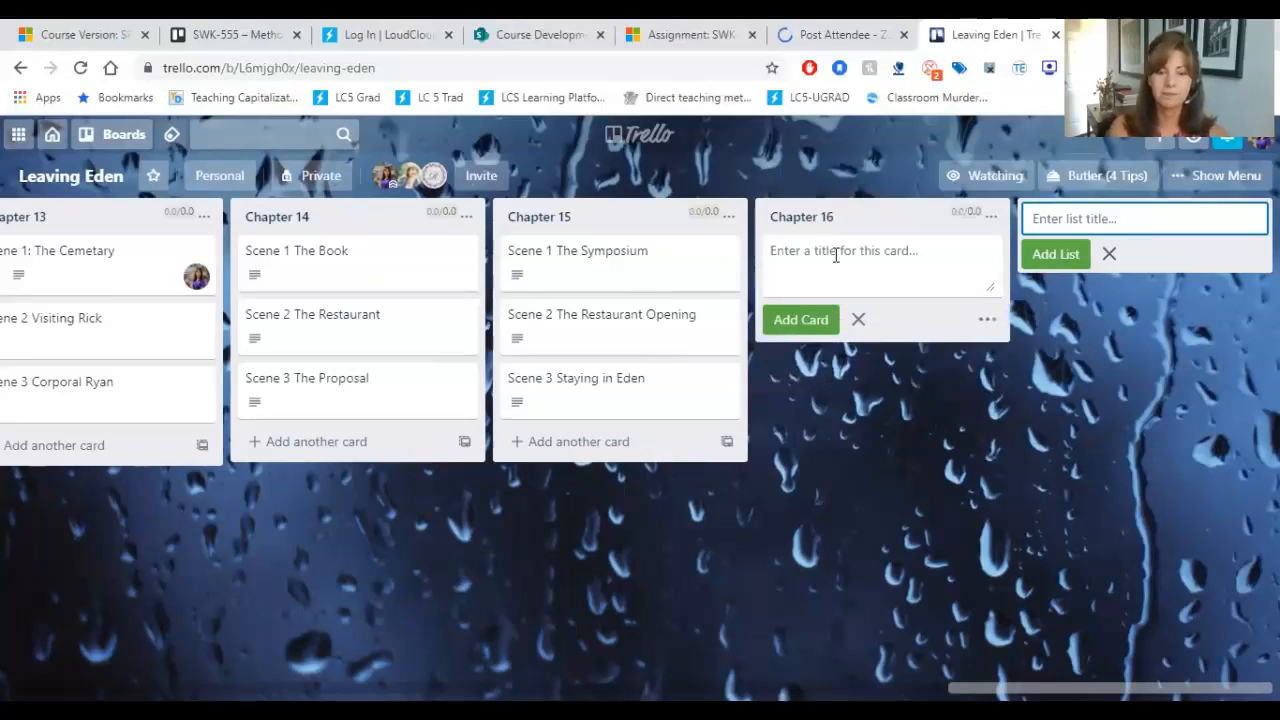
text(Sc)
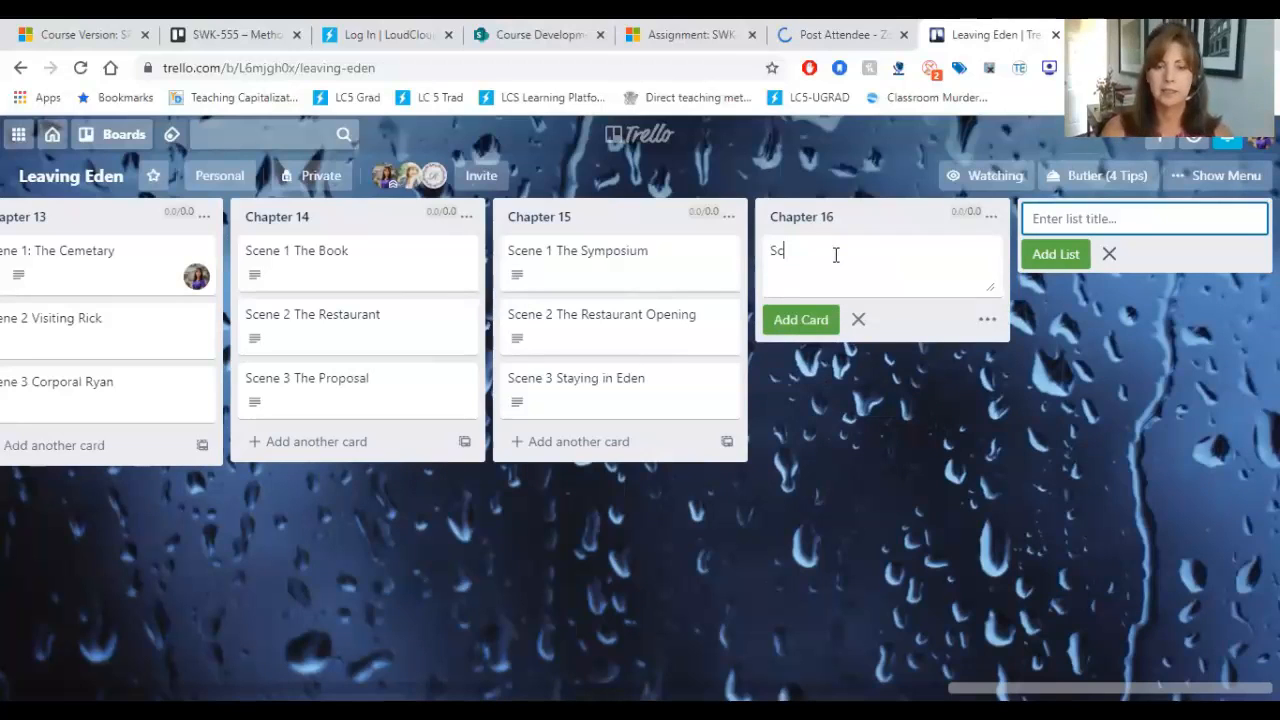
text(ene 1:)
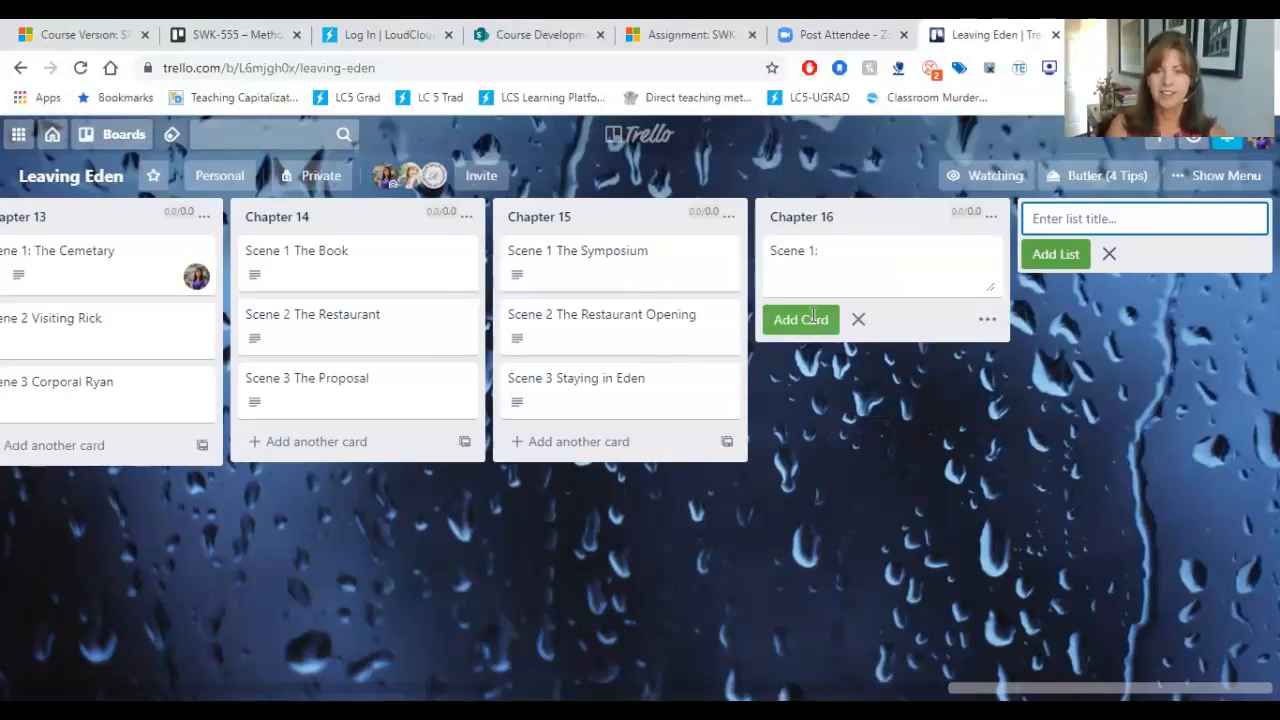
click(813, 318)
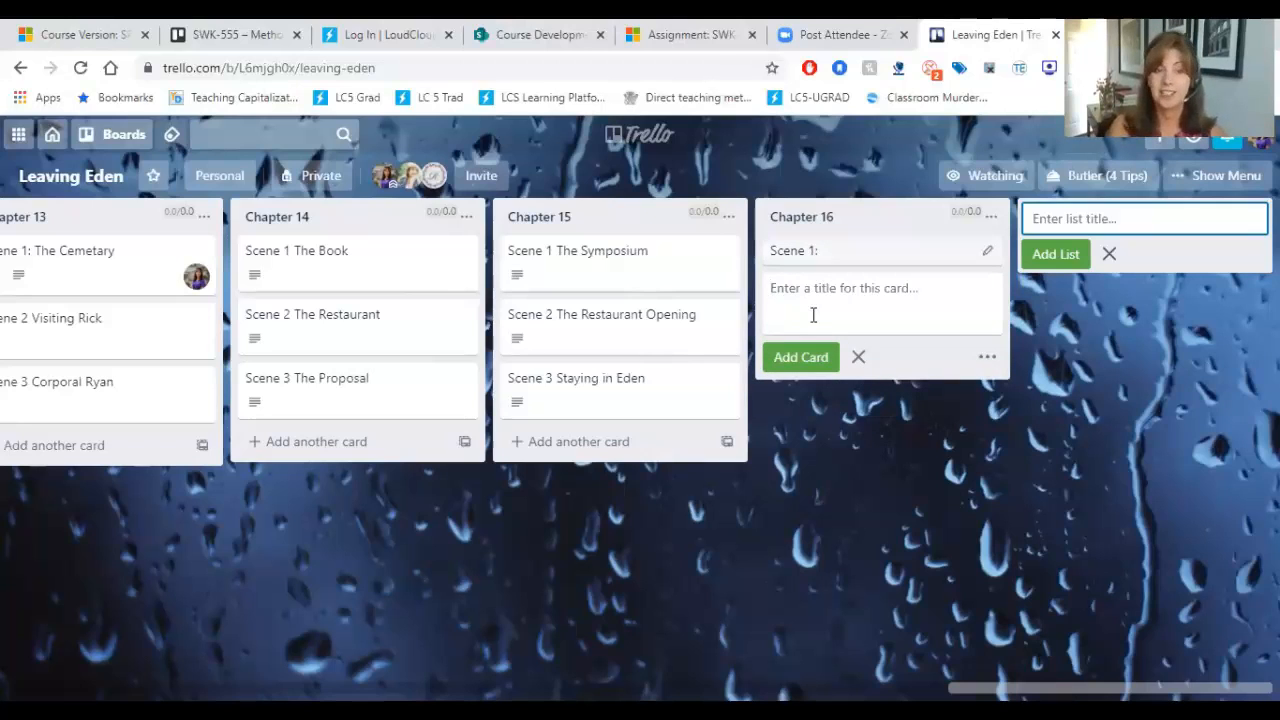
Step: Save the description "MC stays at a local hotel and runs into a stranger...." on Chapter 16's Scene 1 card
click(851, 250)
click(414, 317)
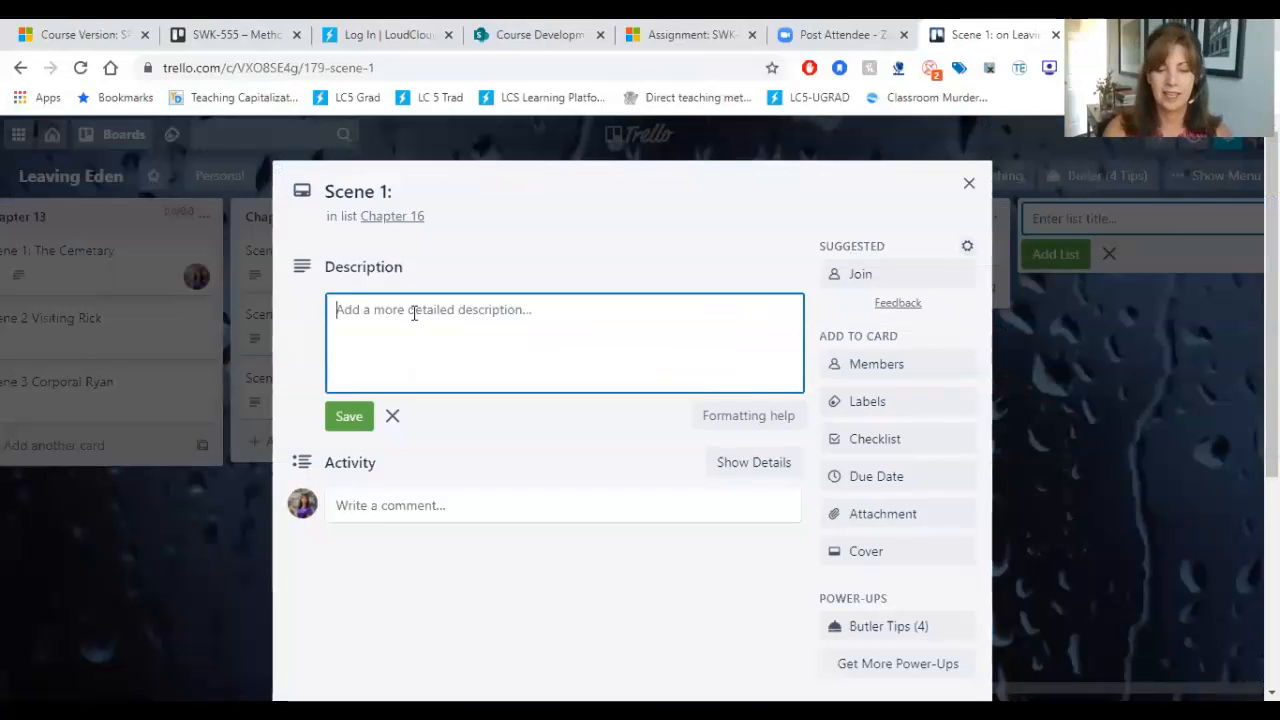
text(MC)
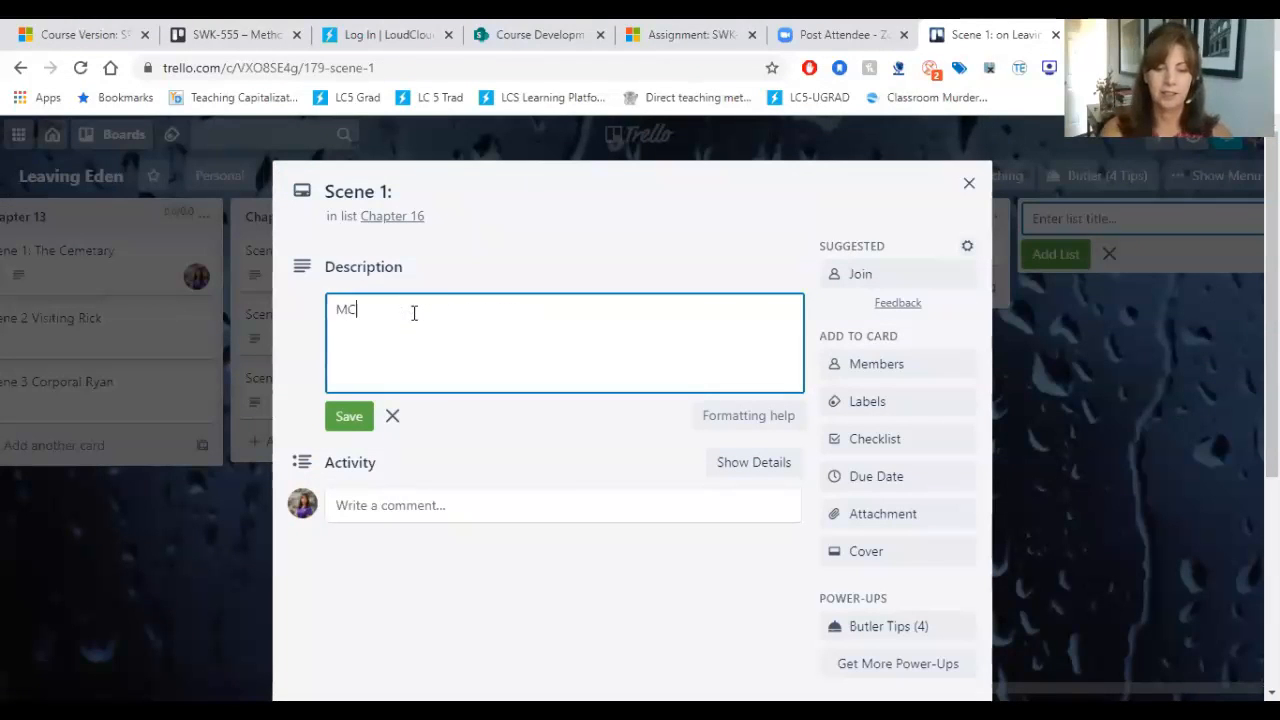
text( sta)
text(yas)
key(BackSpace)
key(BackSpace)
key(BackSpace)
text(s at a local hot)
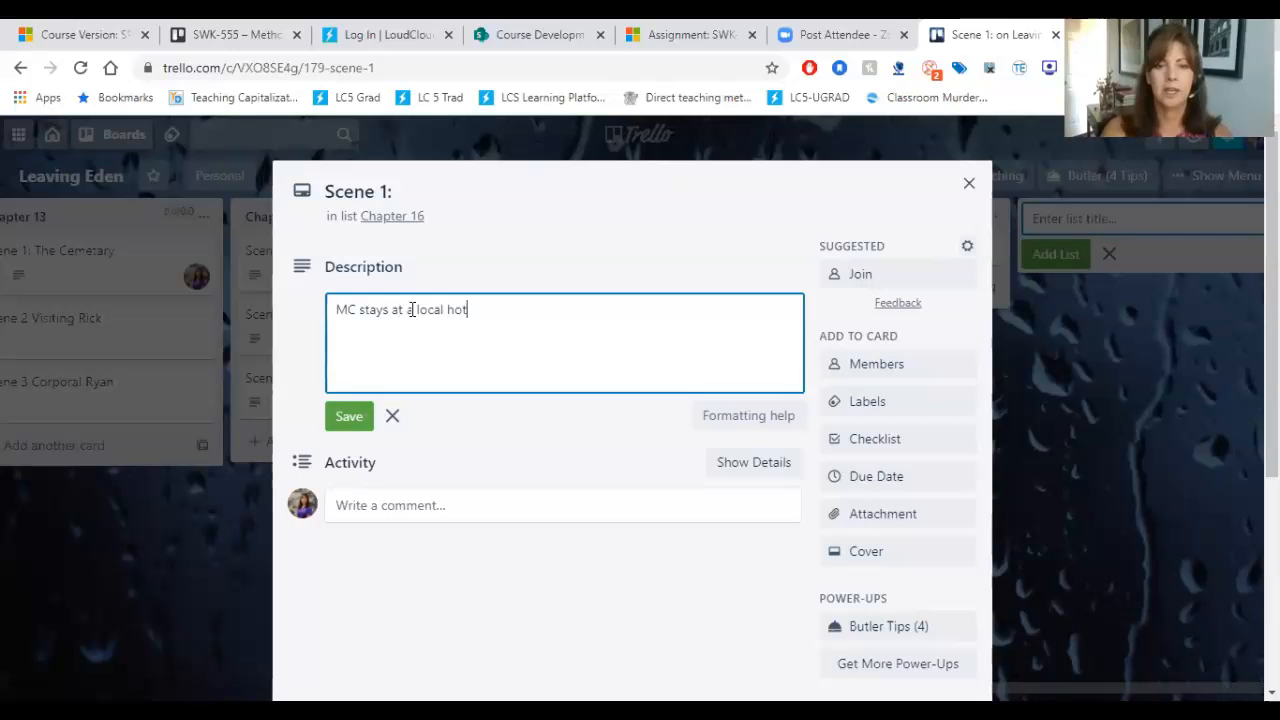
text(el and runs into)
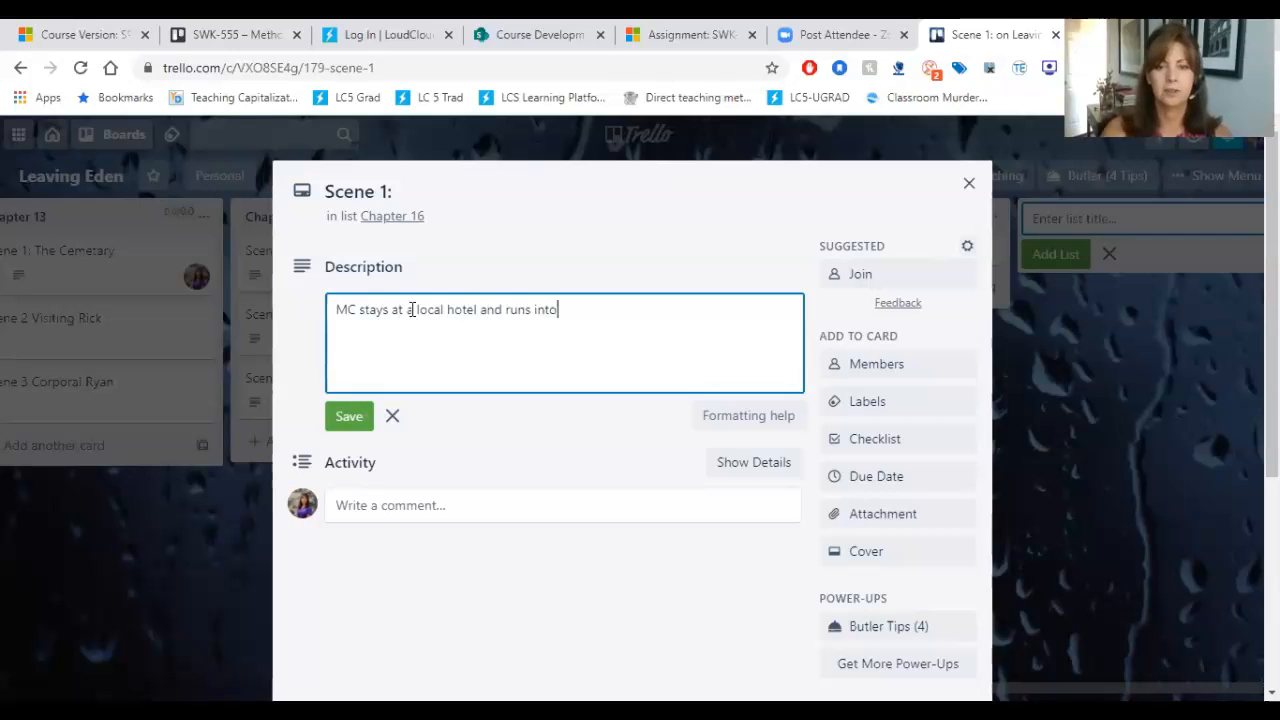
text( a stranger.)
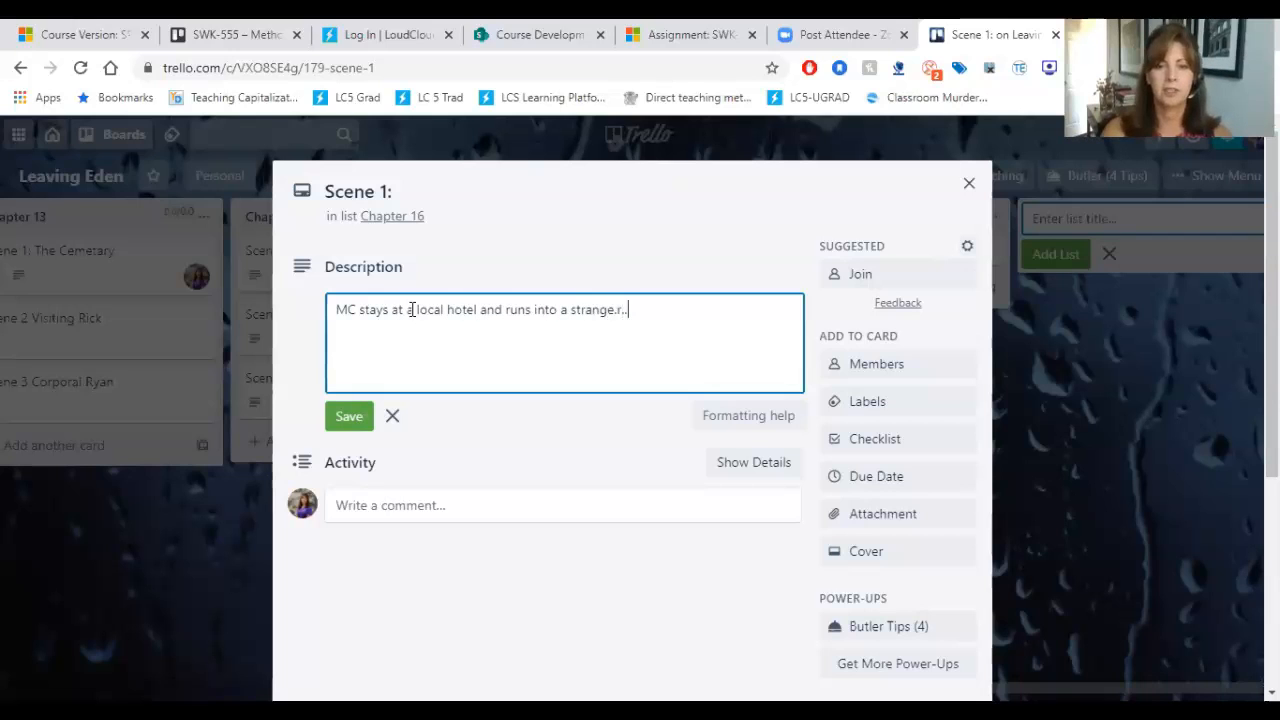
key(BackSpace)
text(r....)
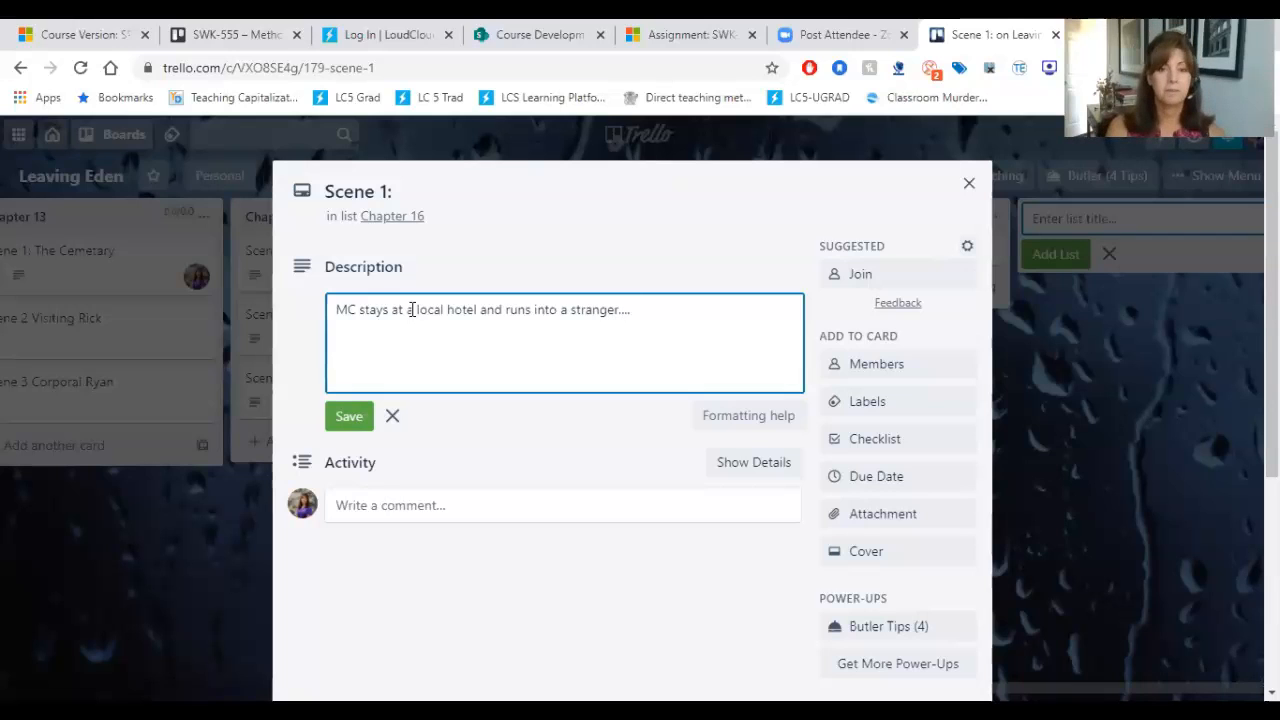
click(350, 417)
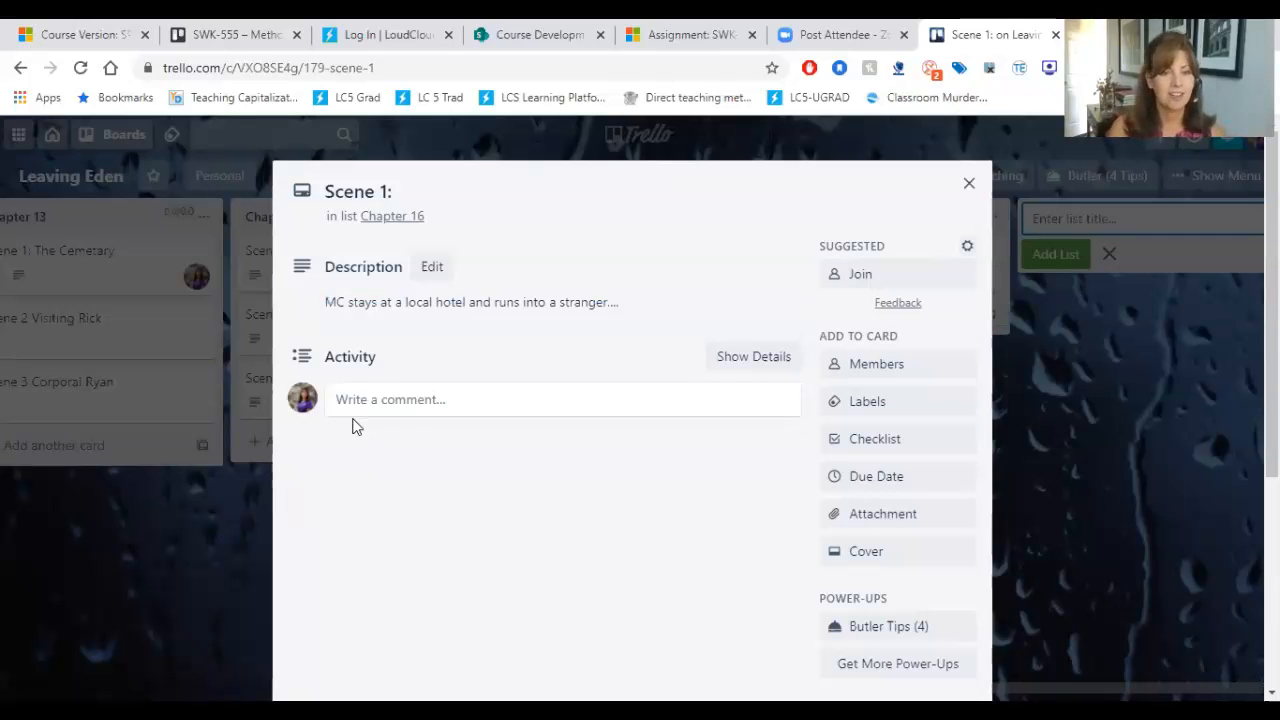
Step: Post the comment "Hey can you take a look at this scene?" on Chapter 16's Scene 1 card, mentioning the last-listed board member
click(405, 403)
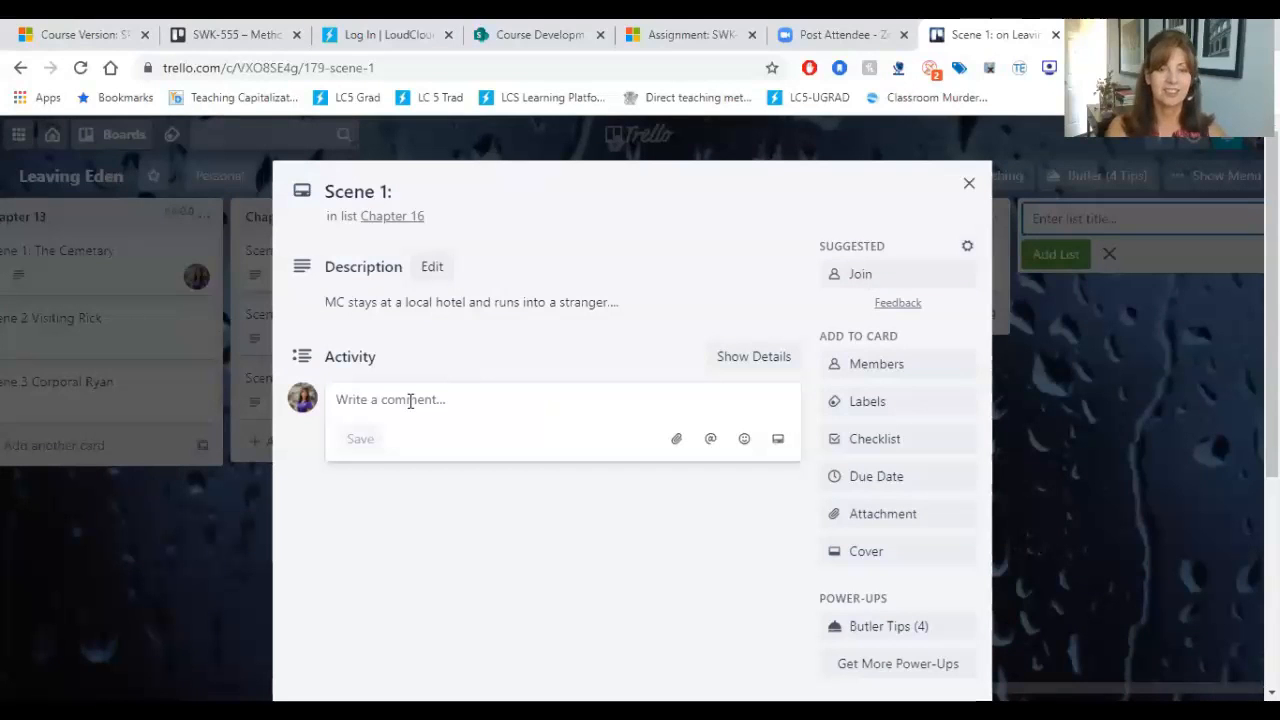
text(Hey can y)
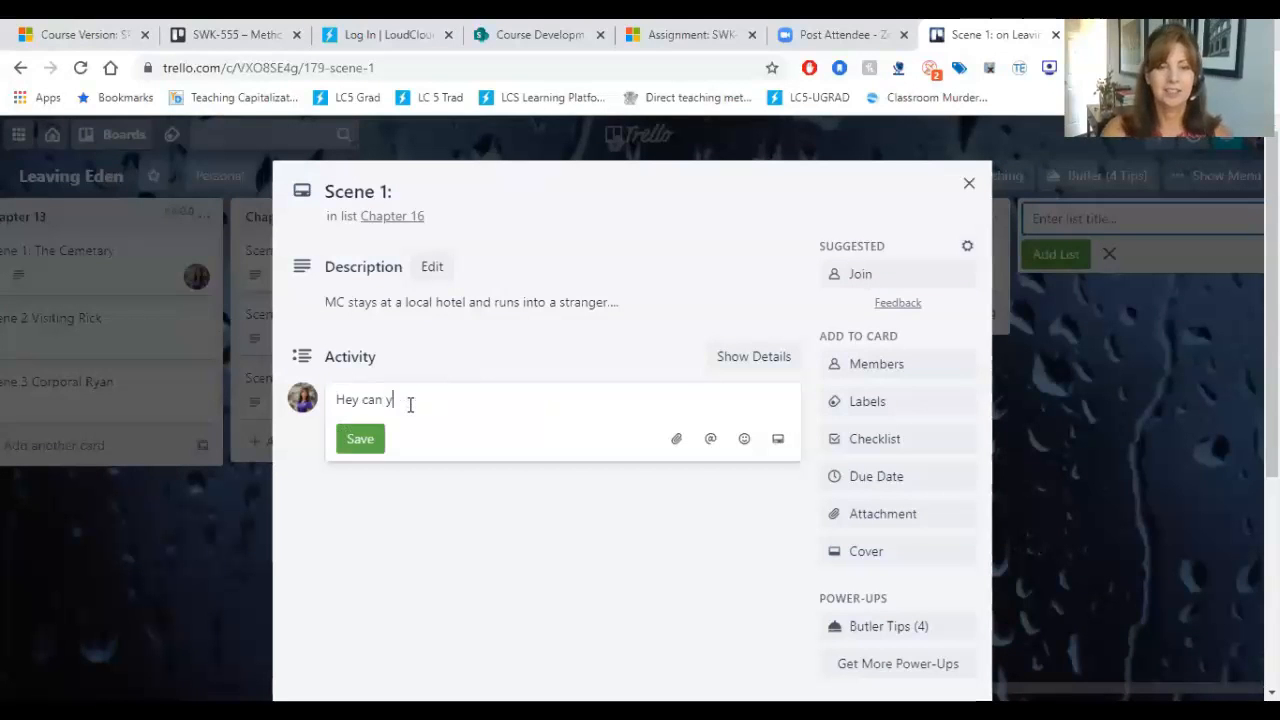
text(ou take a look)
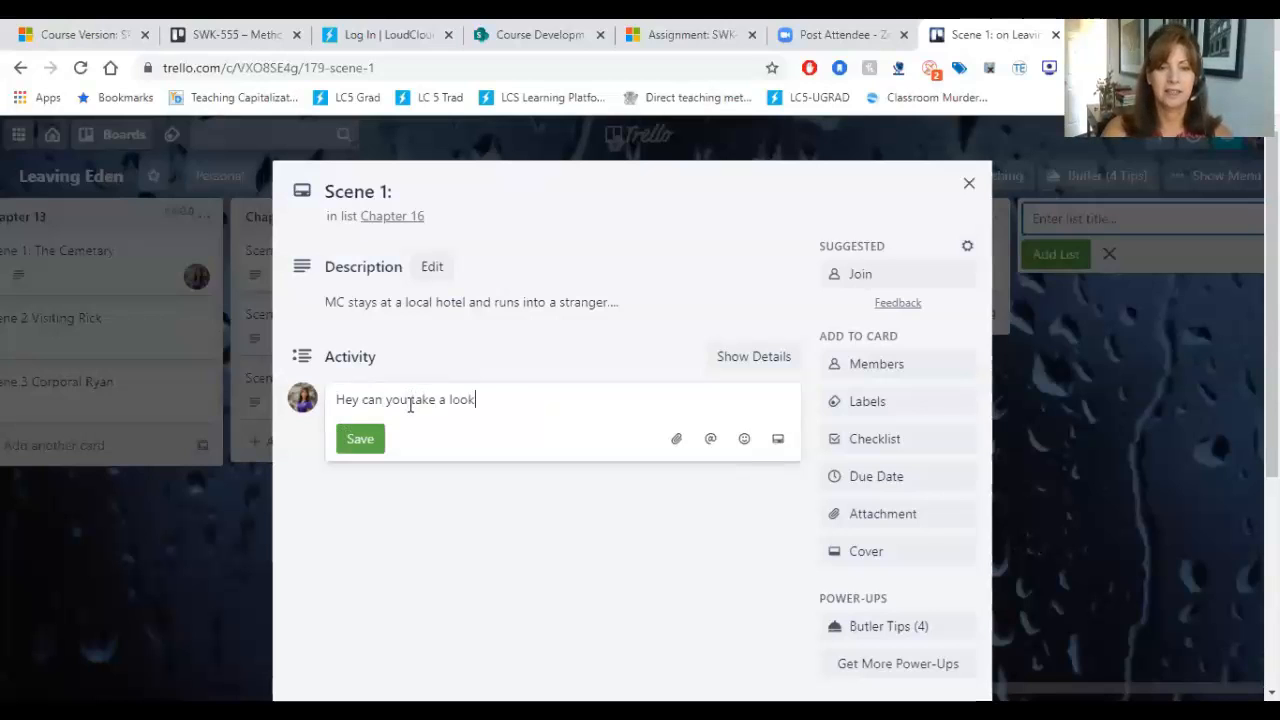
text( at this scene?)
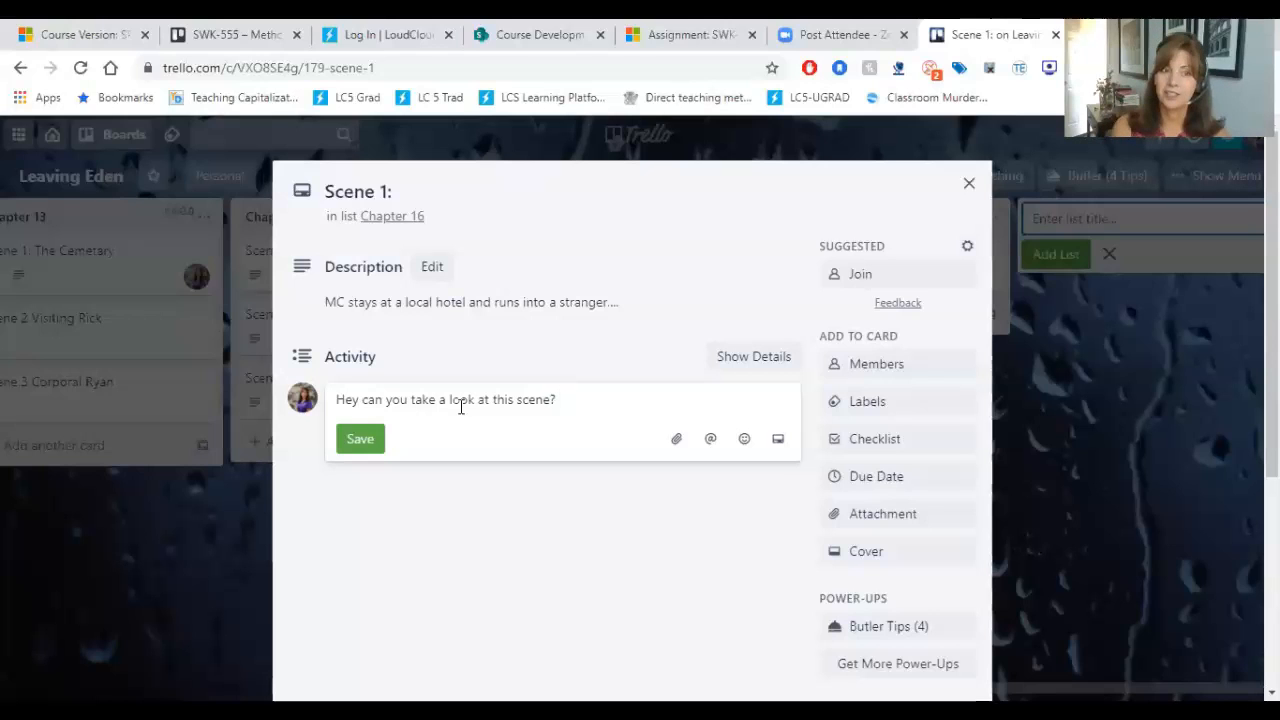
click(710, 443)
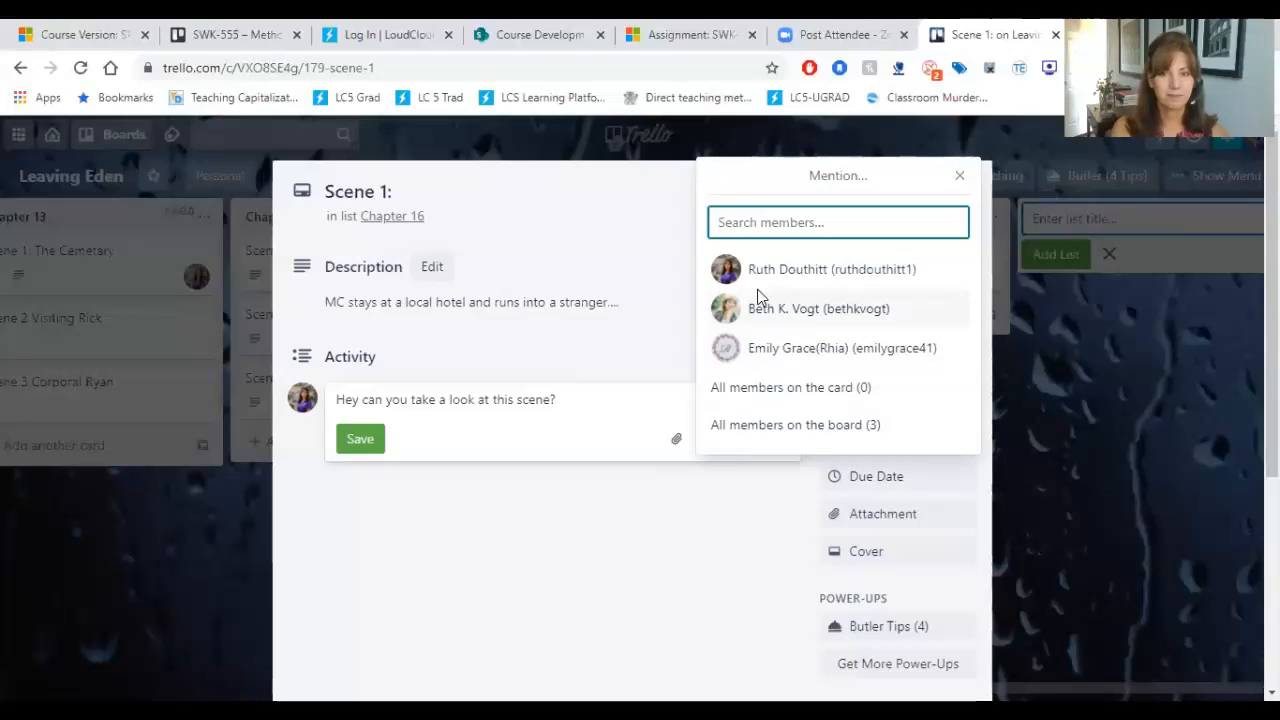
click(760, 350)
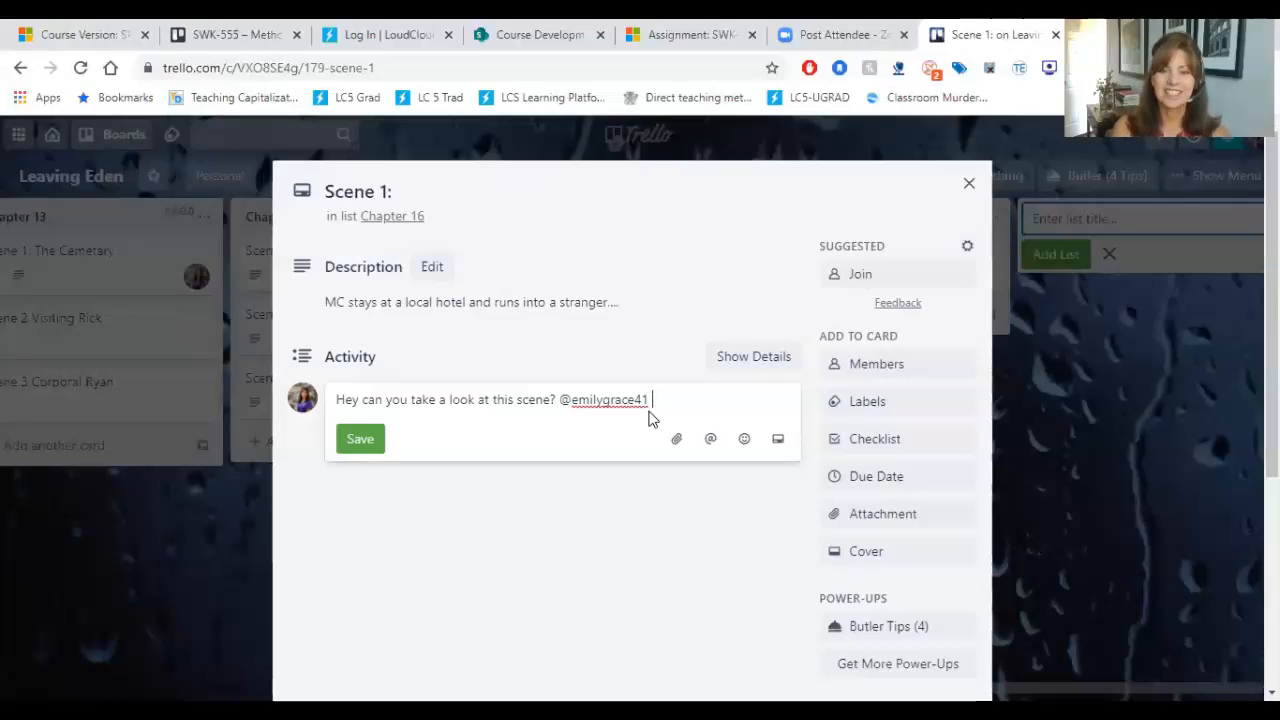
click(377, 437)
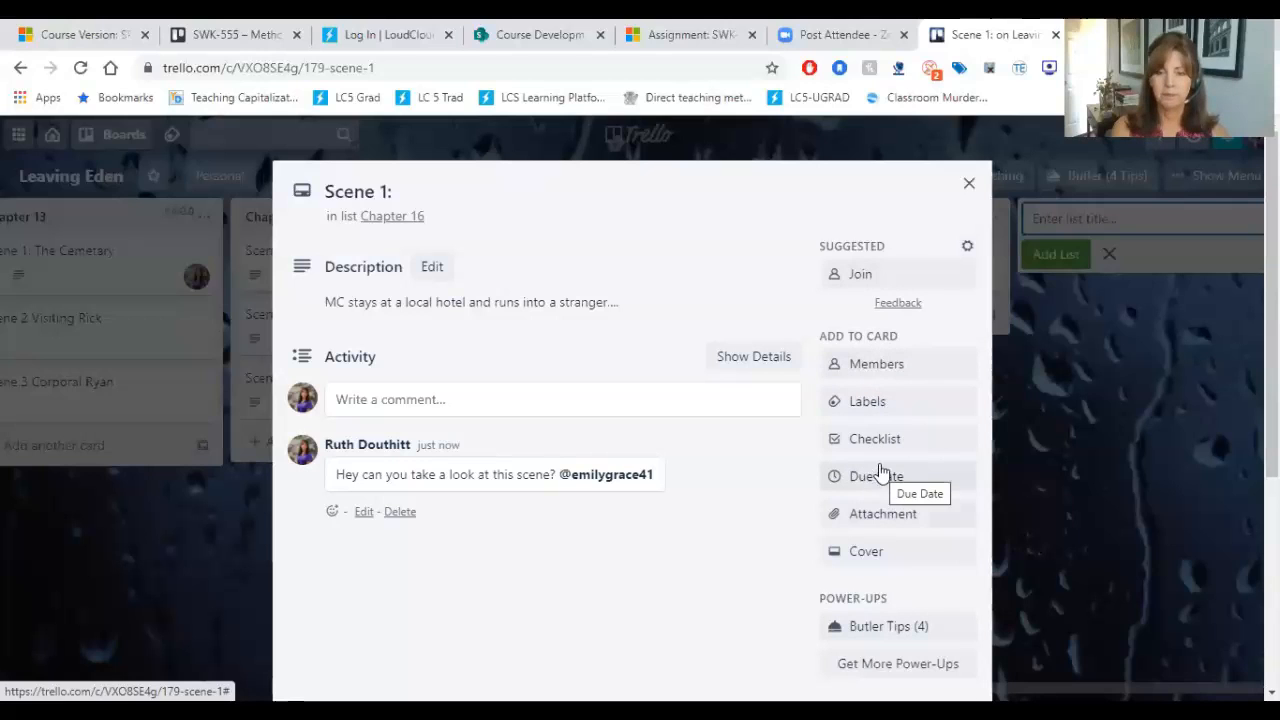
Step: Add the mentioned collaborator and your own account as members of Chapter 16's Scene 1 card, and close the card
click(876, 373)
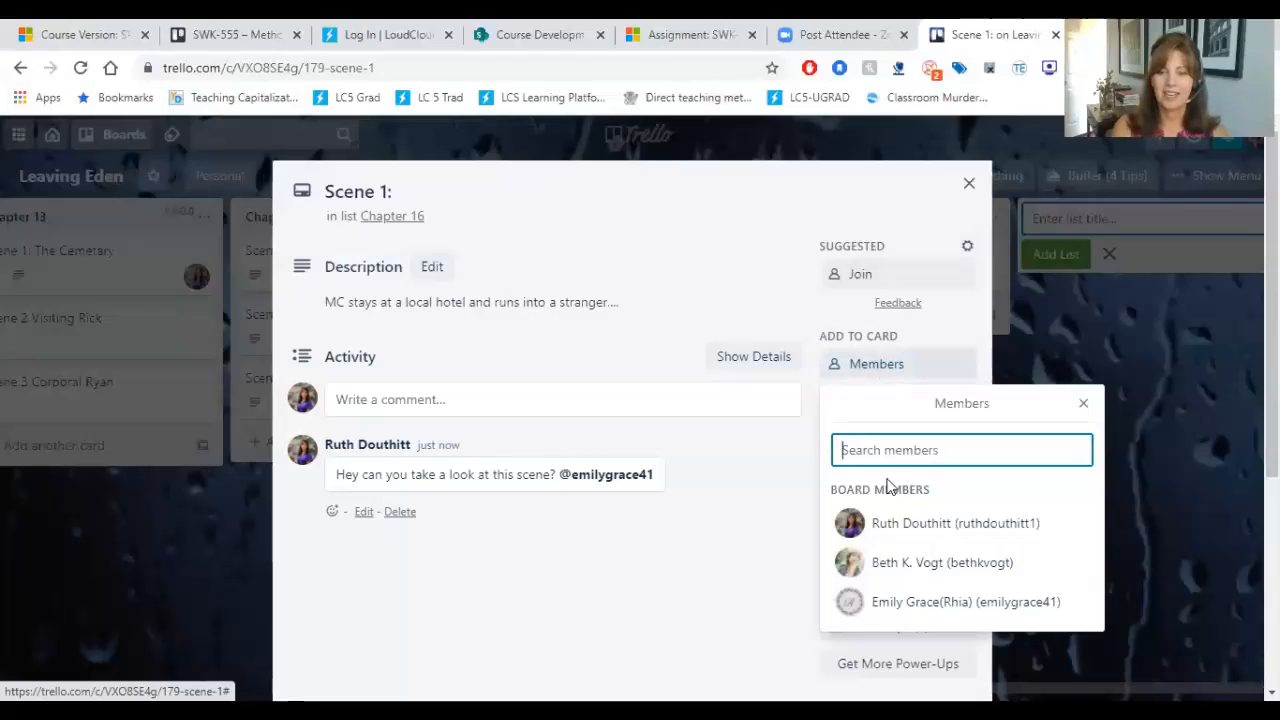
click(900, 603)
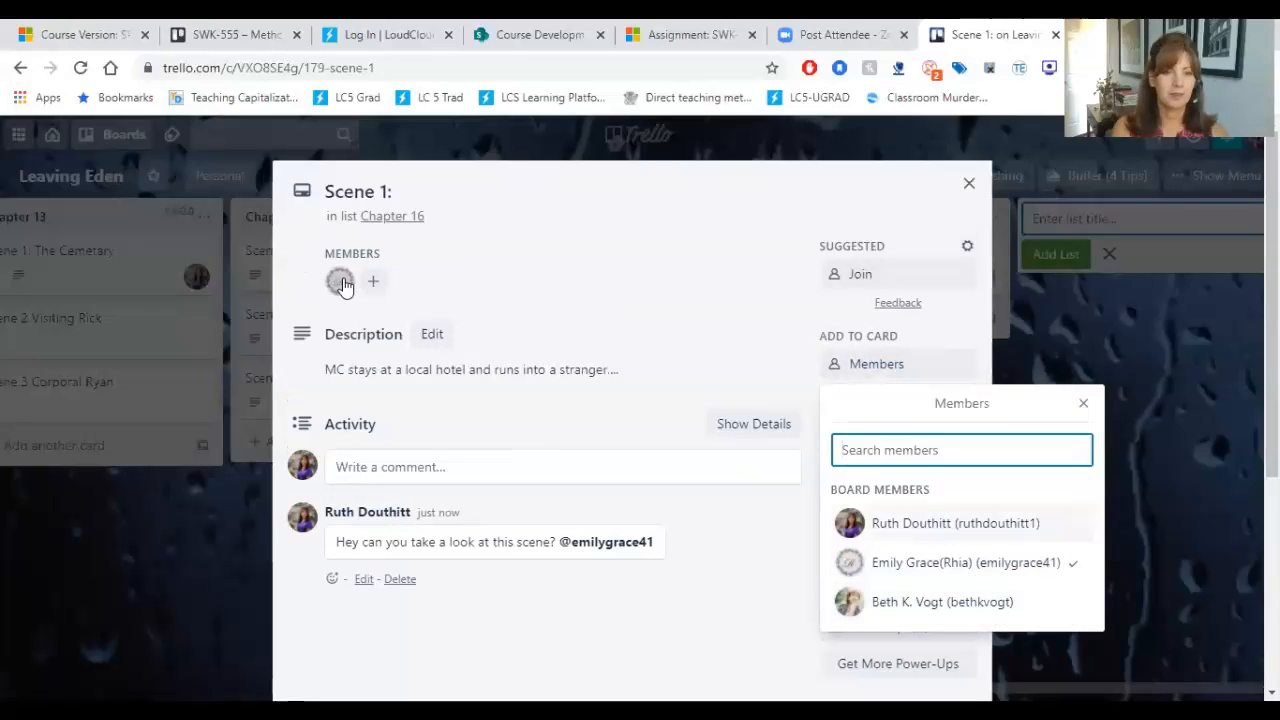
click(1081, 407)
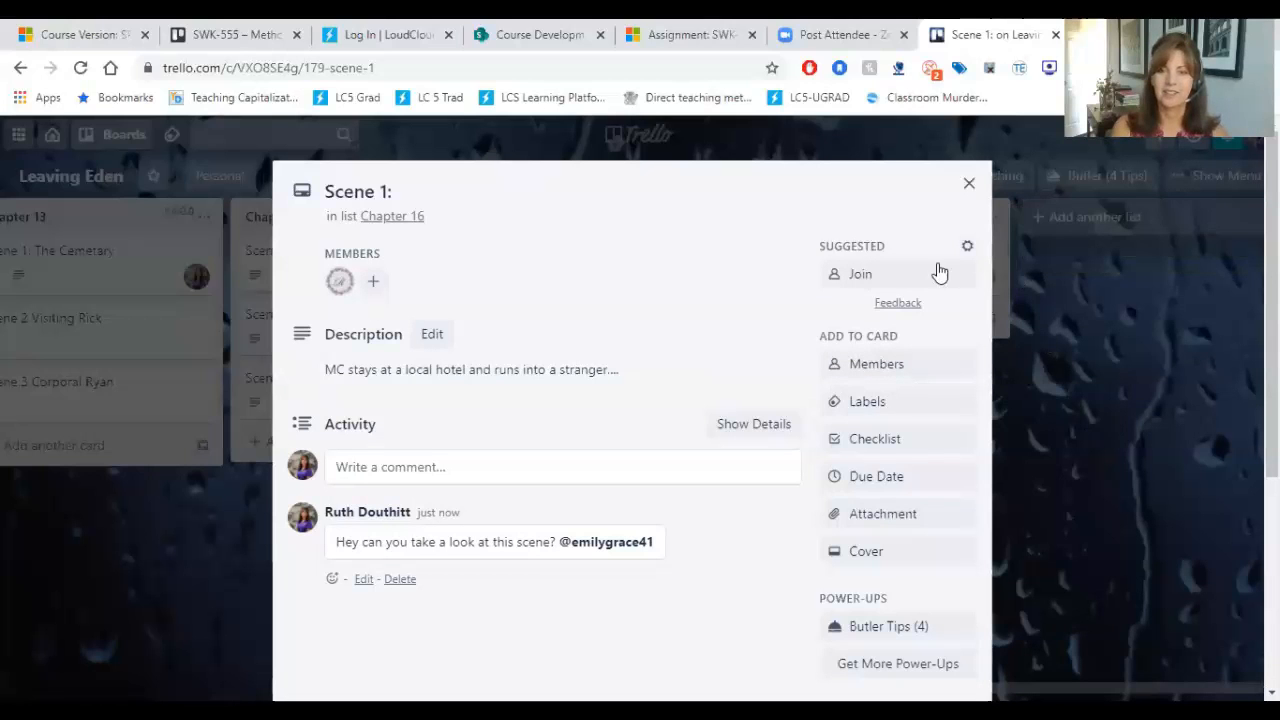
click(870, 366)
click(879, 530)
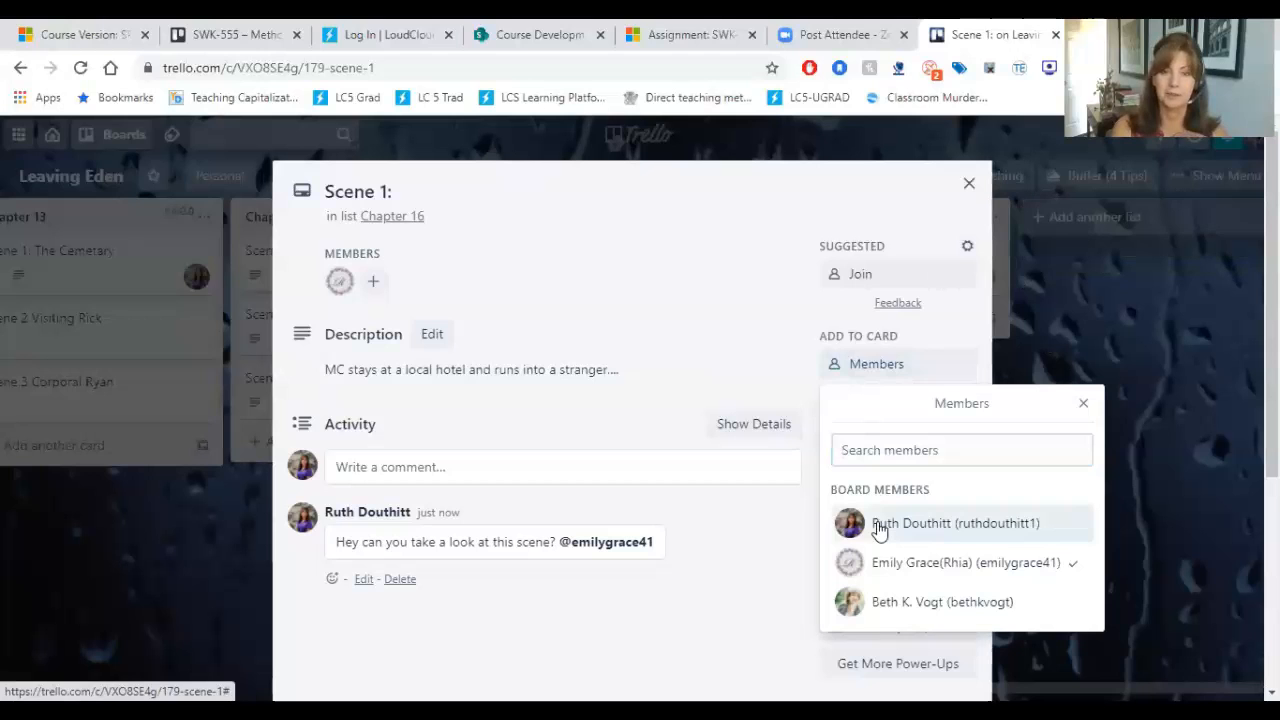
click(1083, 407)
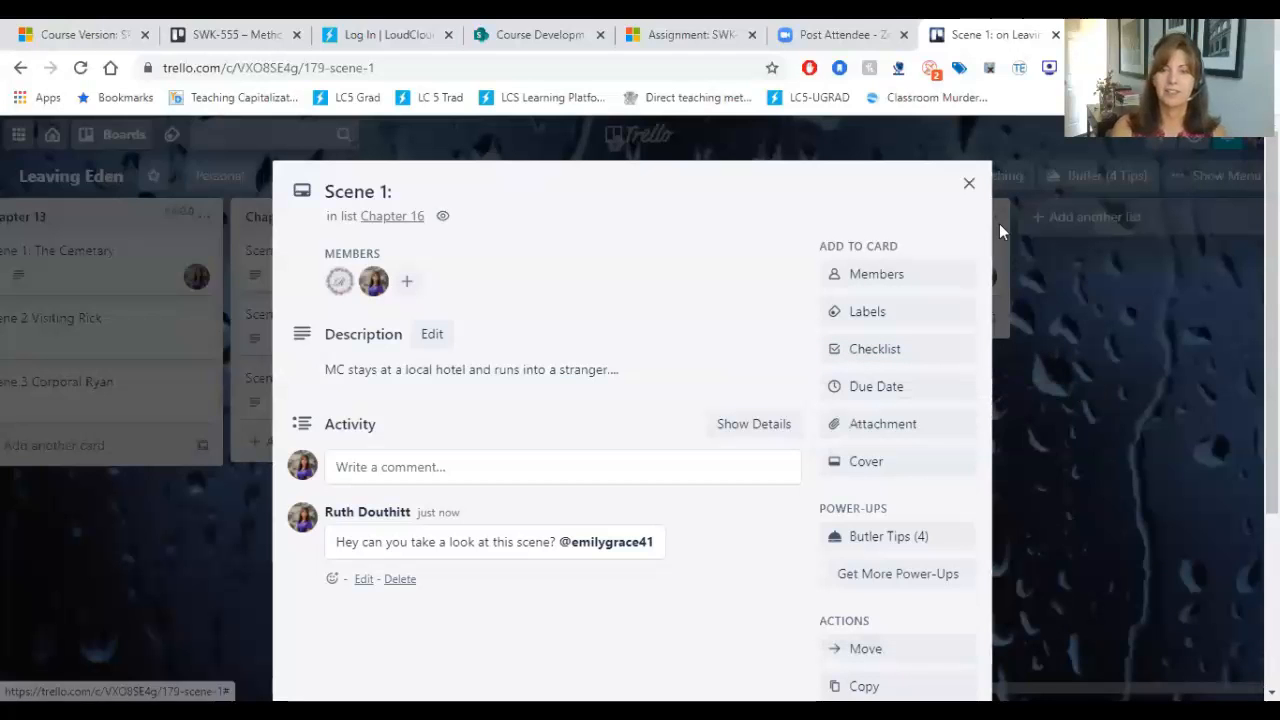
click(969, 185)
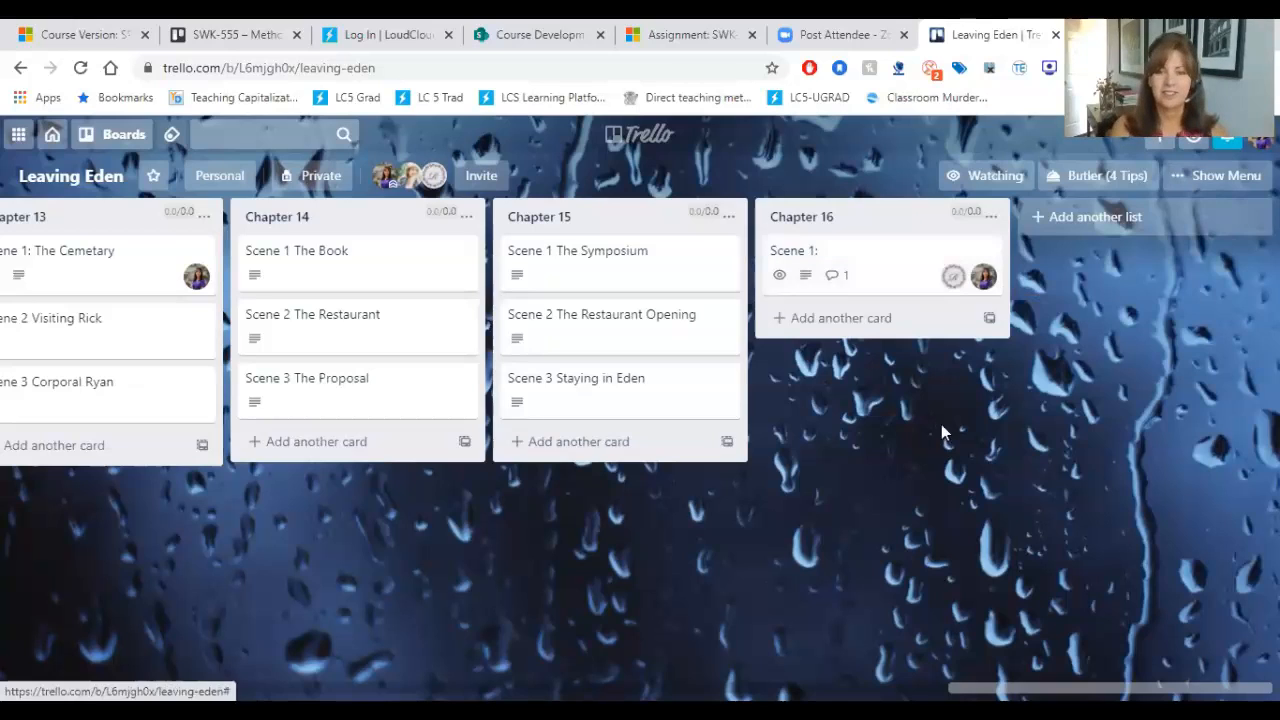
Step: Open Chapter 15's Scene 1 The Symposium card, and open its description for editing and save it without changes
click(593, 262)
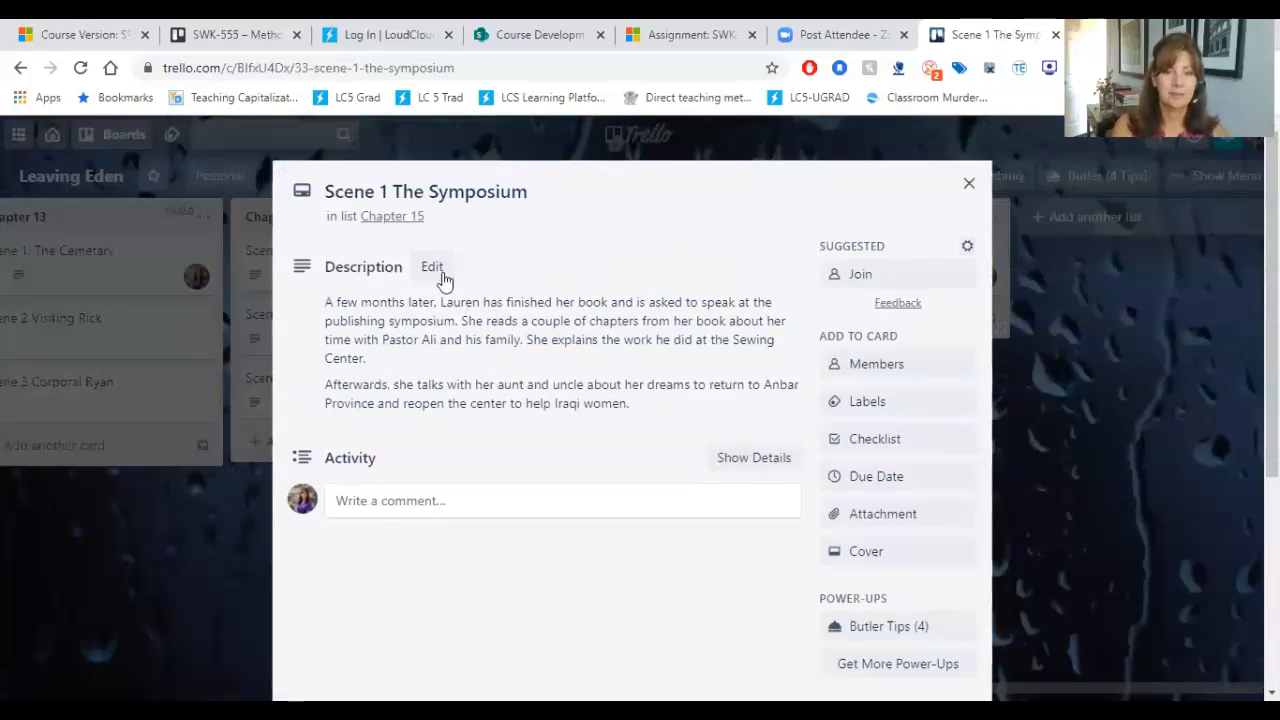
click(466, 336)
click(478, 375)
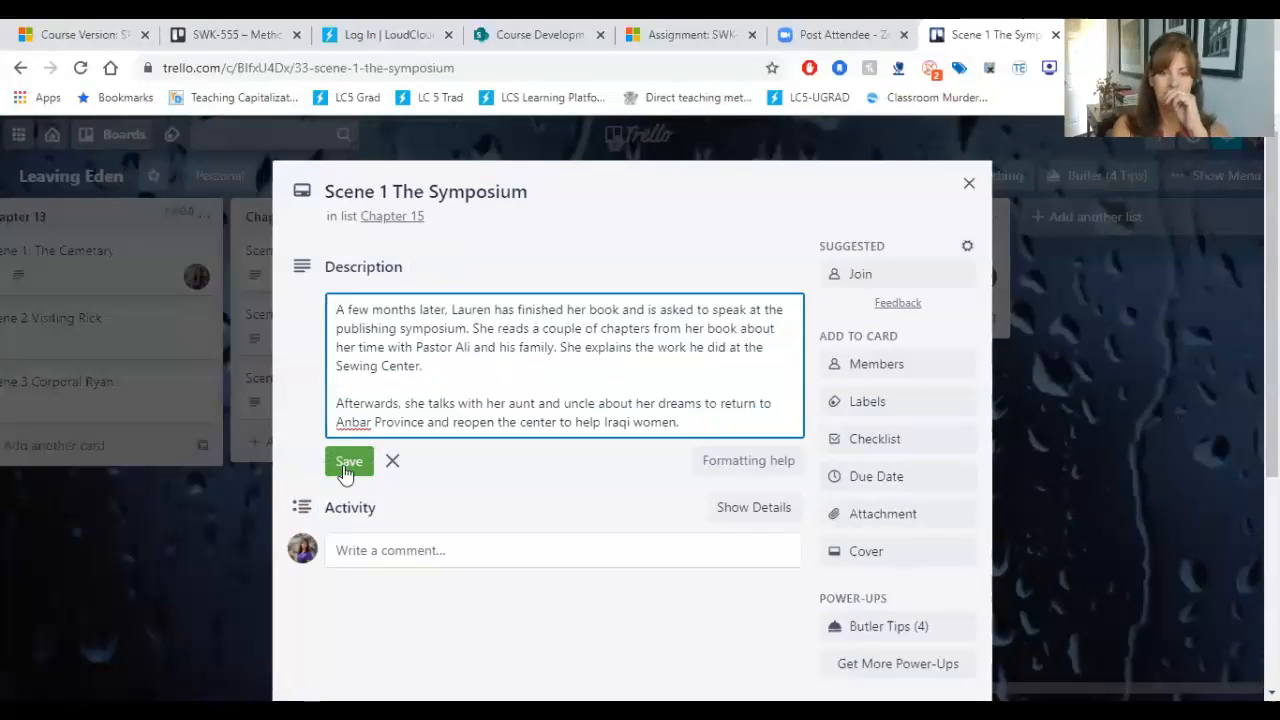
click(344, 471)
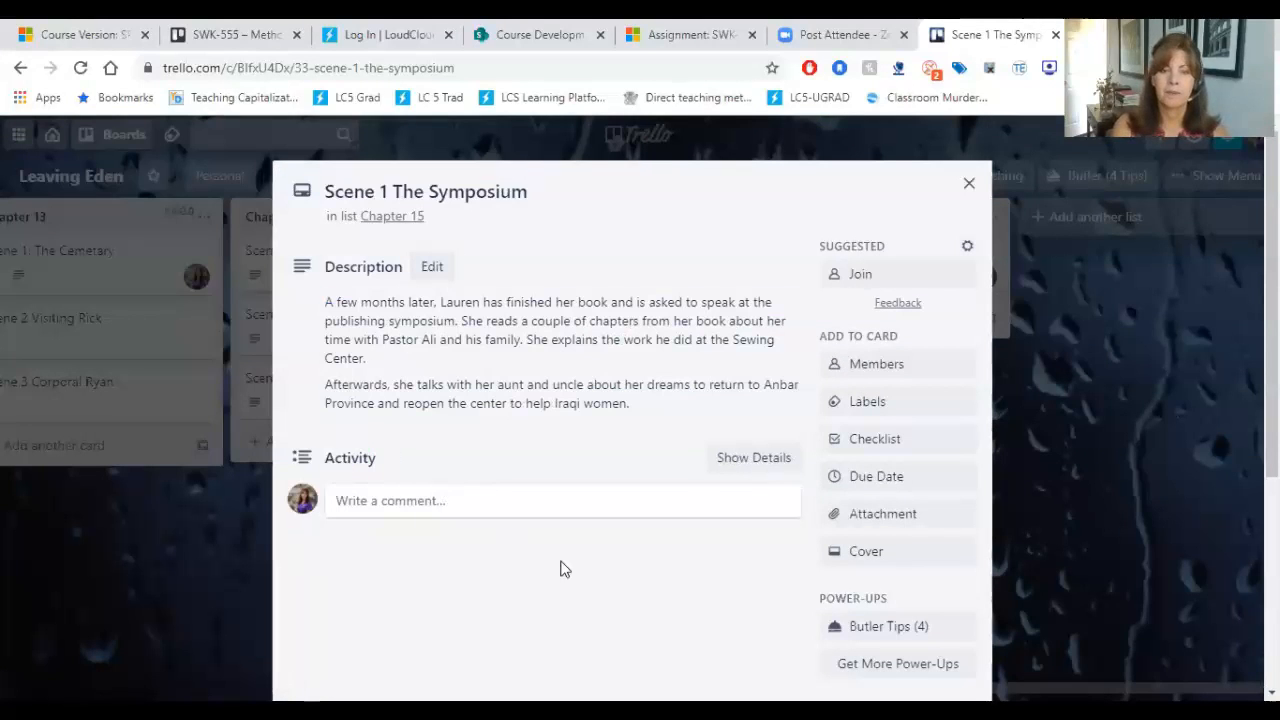
Step: Add your own account and the same collaborator as members of the Scene 1 The Symposium card, and close the card
click(880, 368)
click(891, 524)
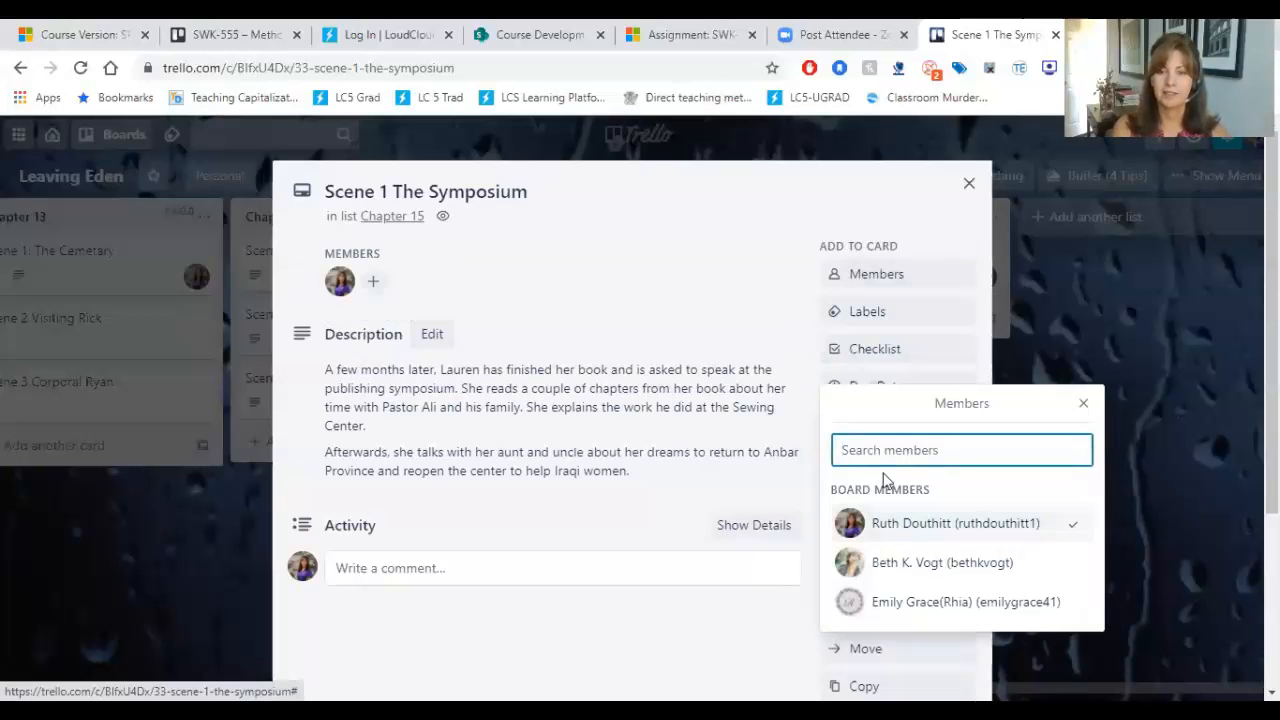
click(903, 603)
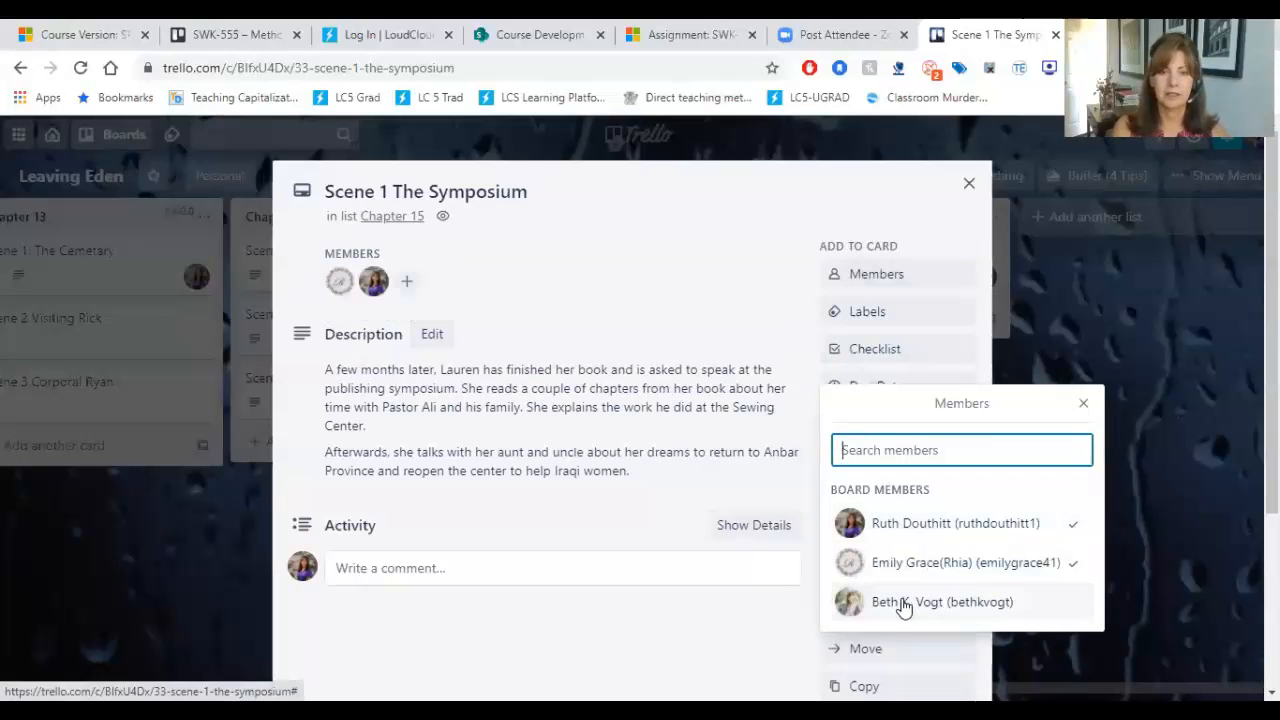
click(1083, 403)
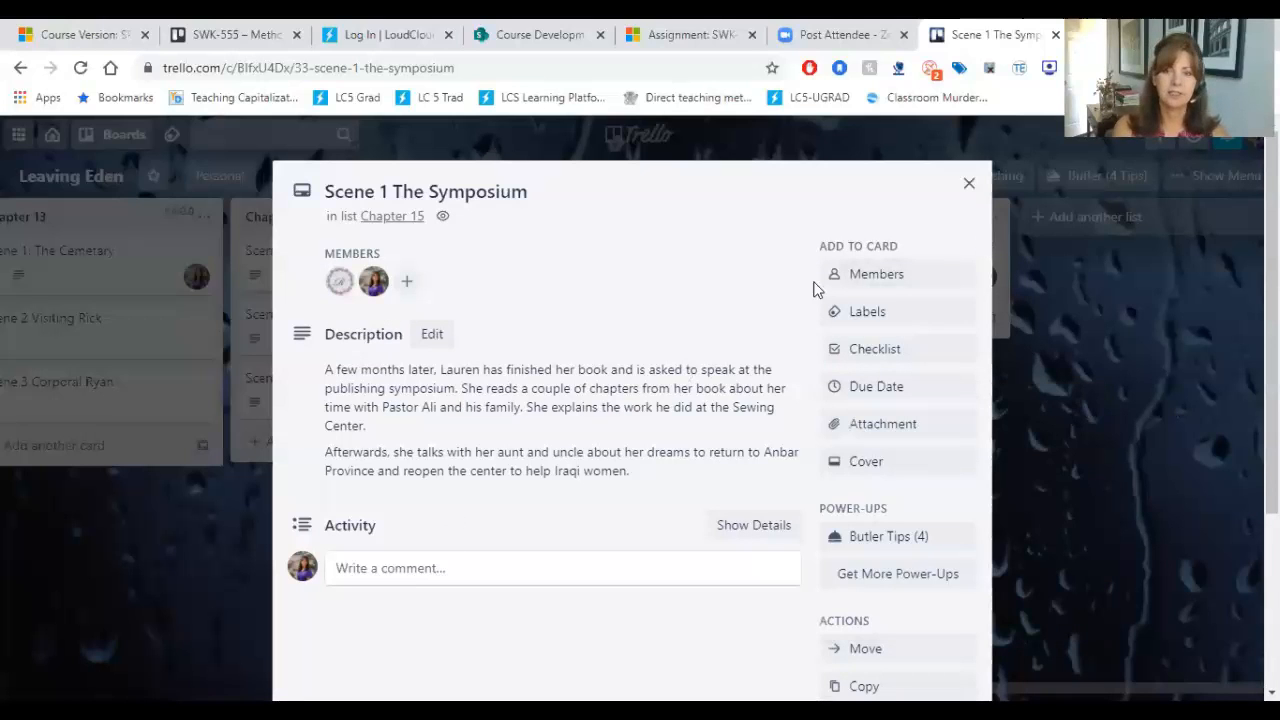
click(968, 184)
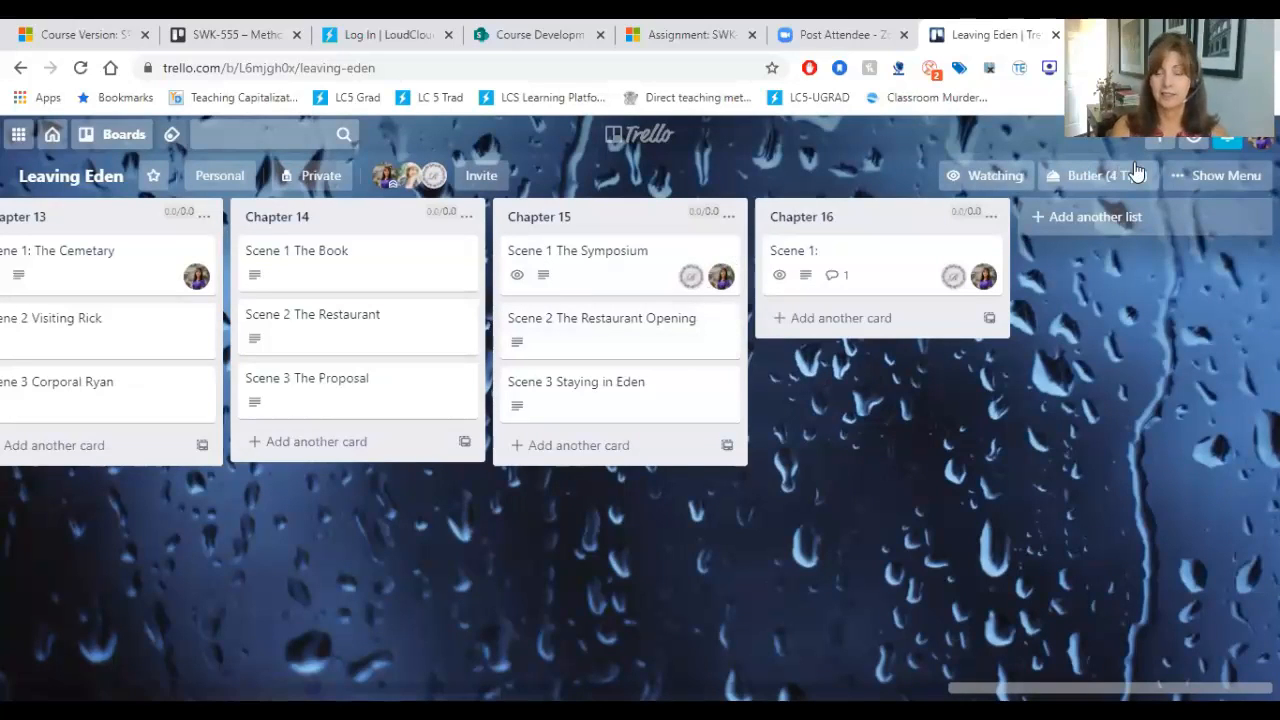
Step: Examine the board's menu and its further options, such as copying, printing and exporting the board, and close it
click(1210, 182)
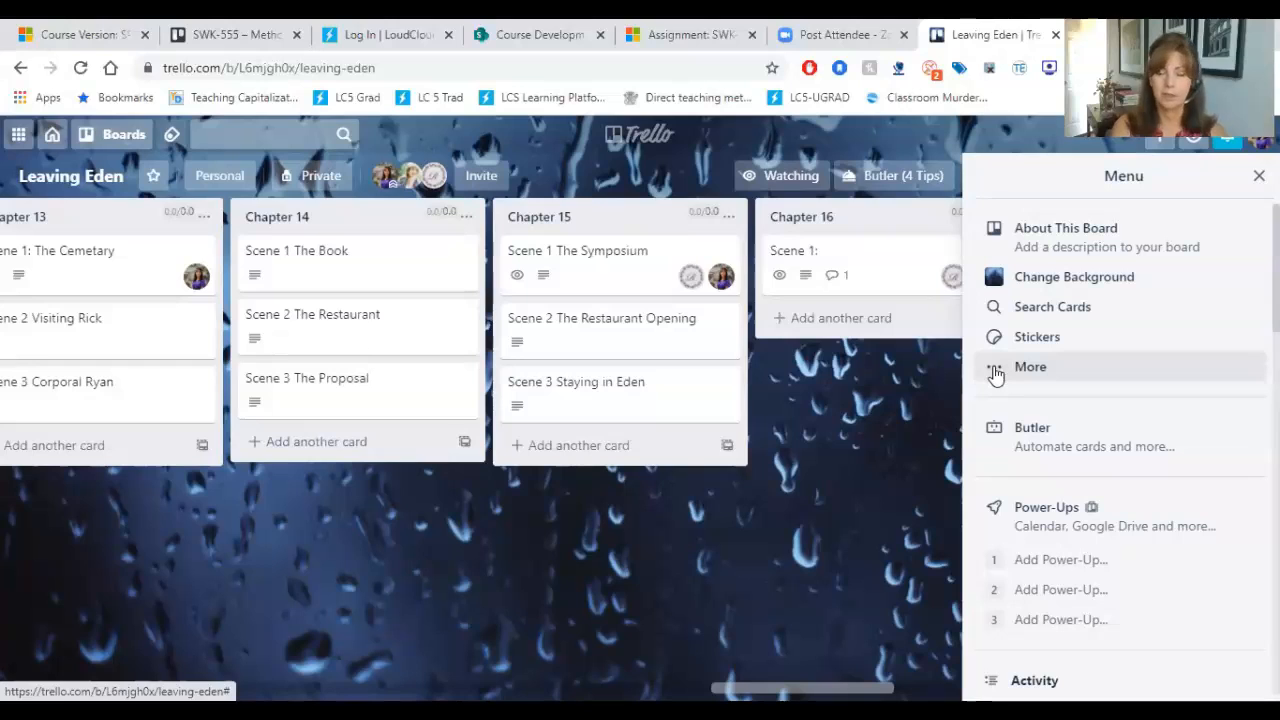
click(1028, 367)
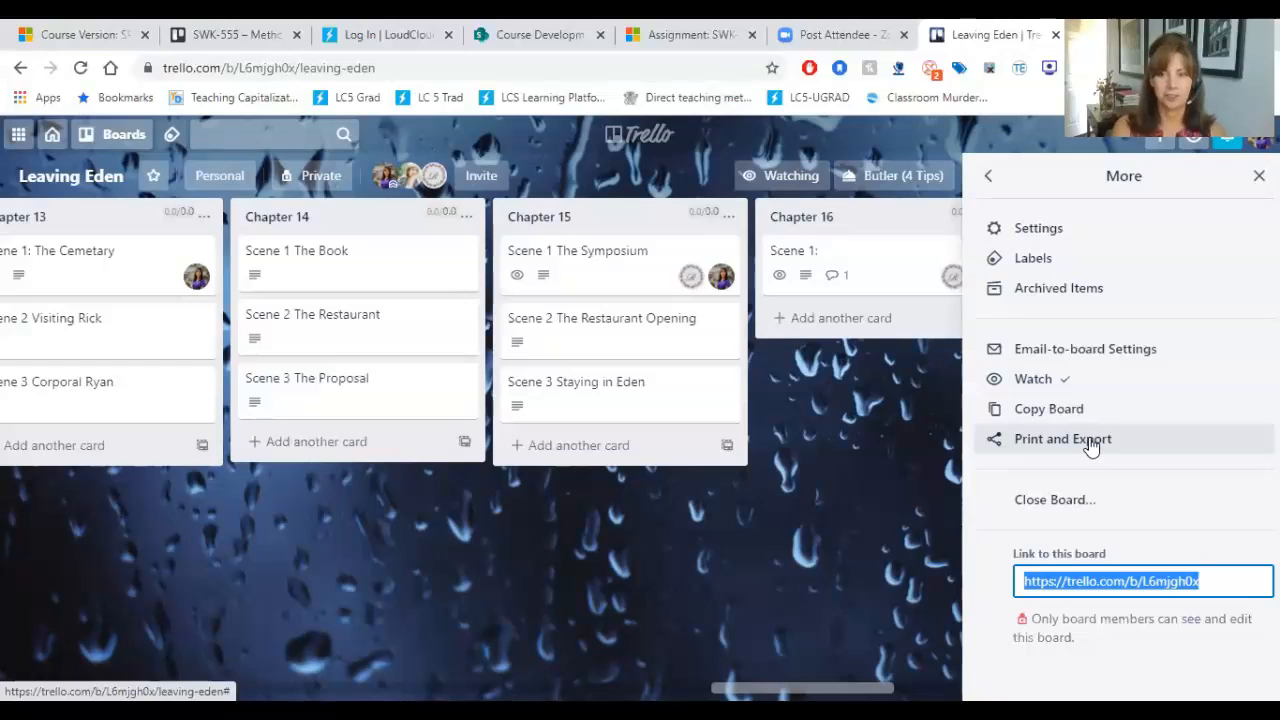
click(988, 179)
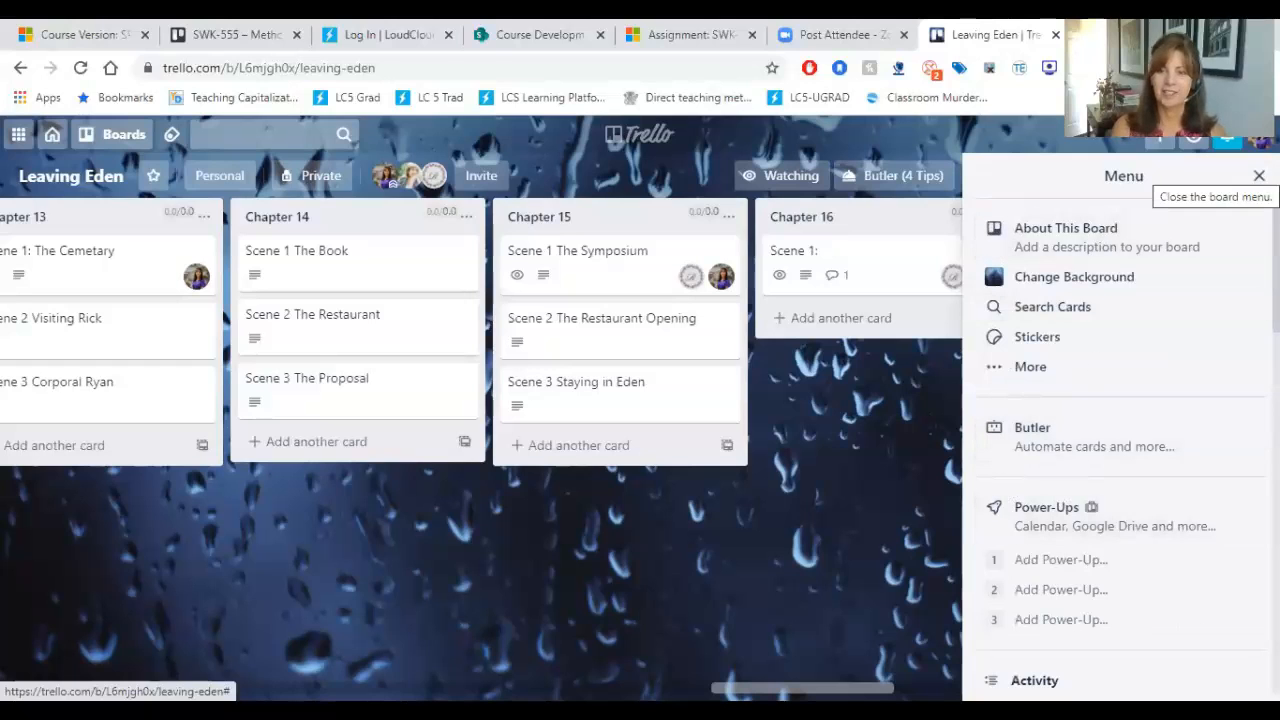
click(1259, 175)
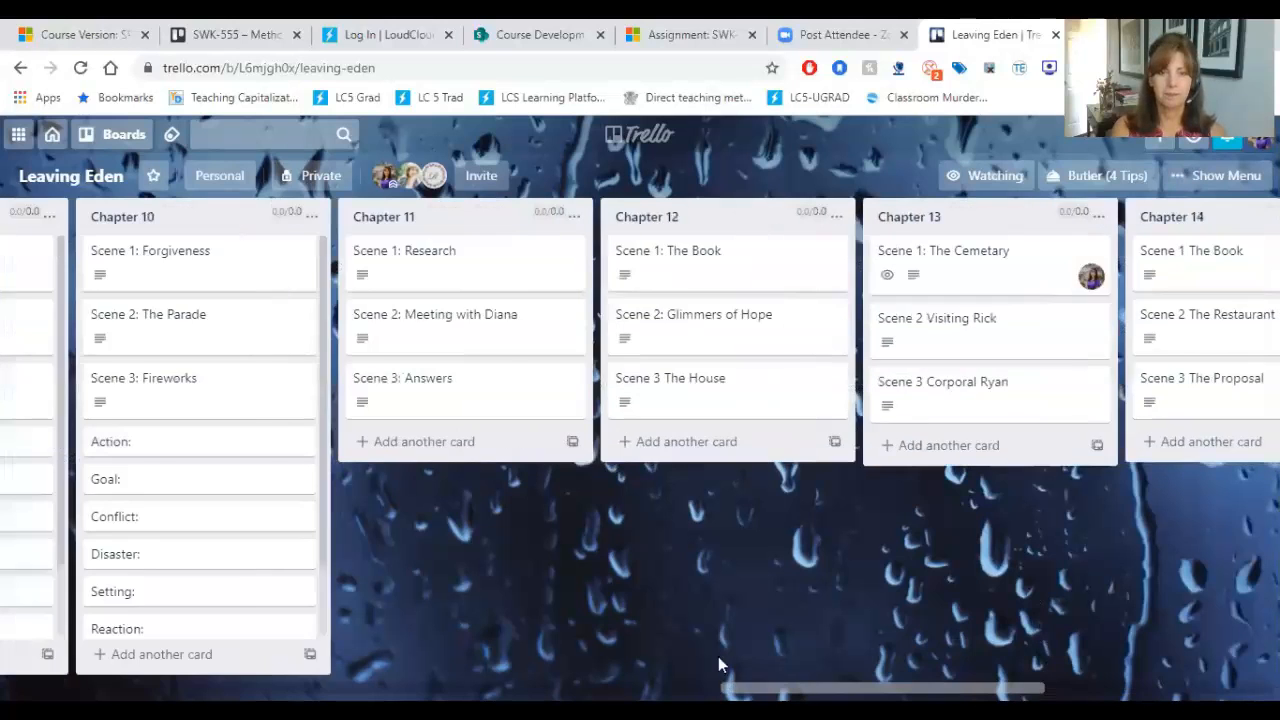
Step: Go back to the SEQ and Hero character lists at the beginning of the Leaving Eden board
scroll(603, 634, left, 10)
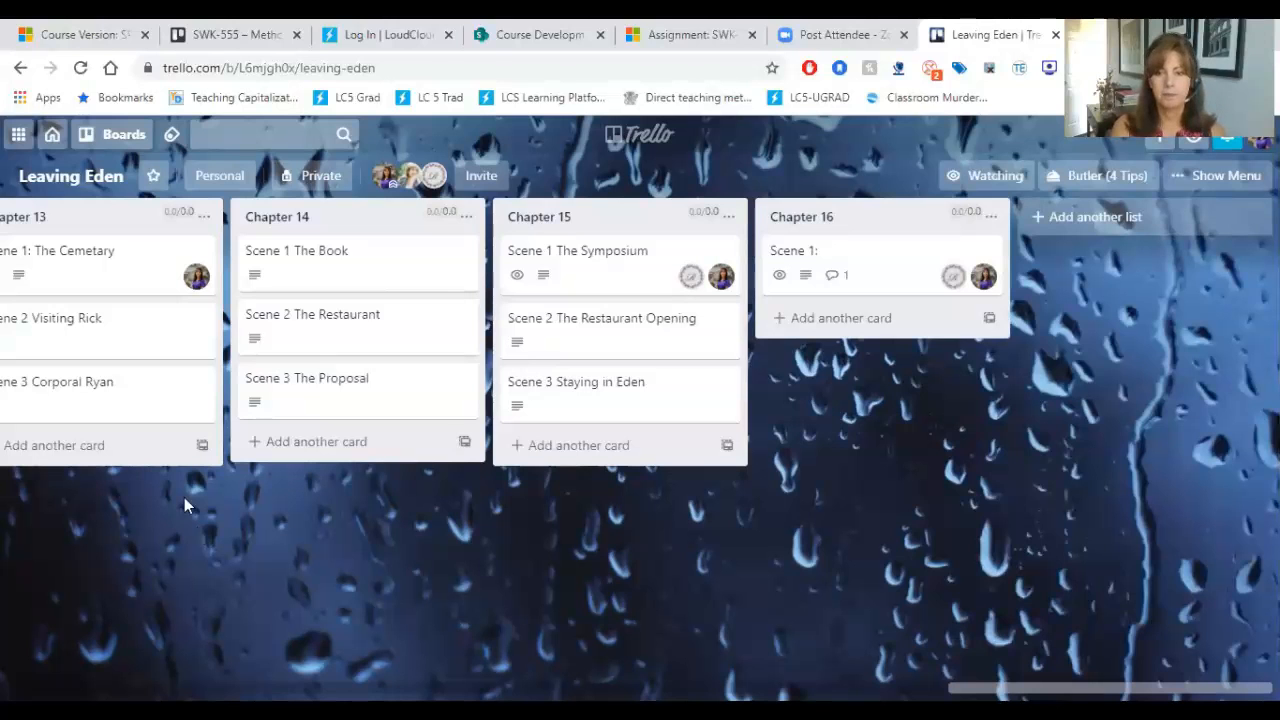
scroll(820, 666, left, 15)
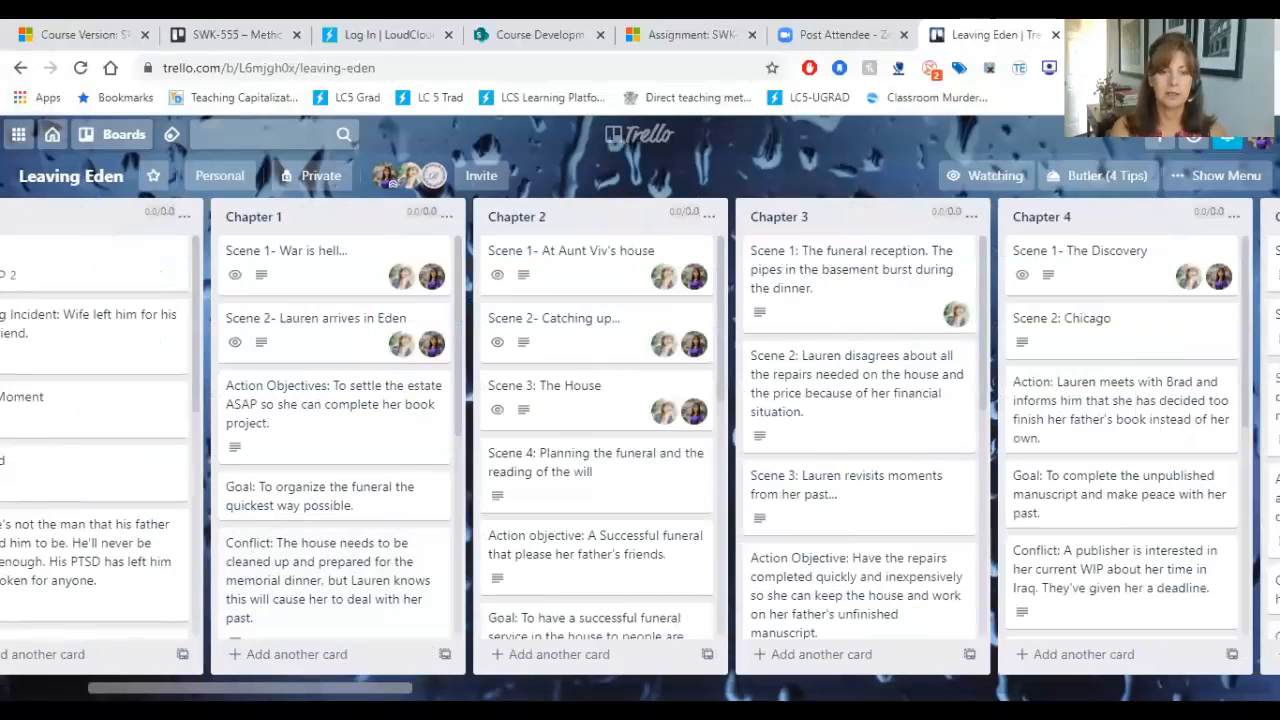
scroll(640, 437, left, 3)
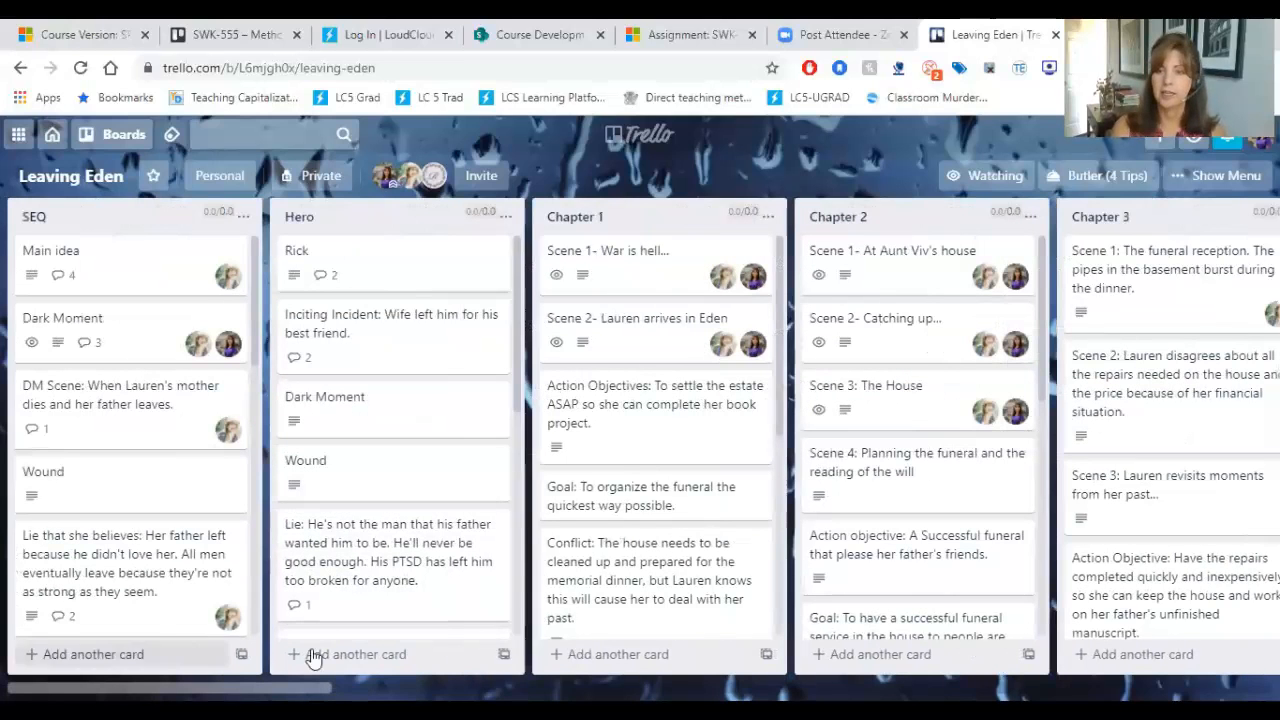